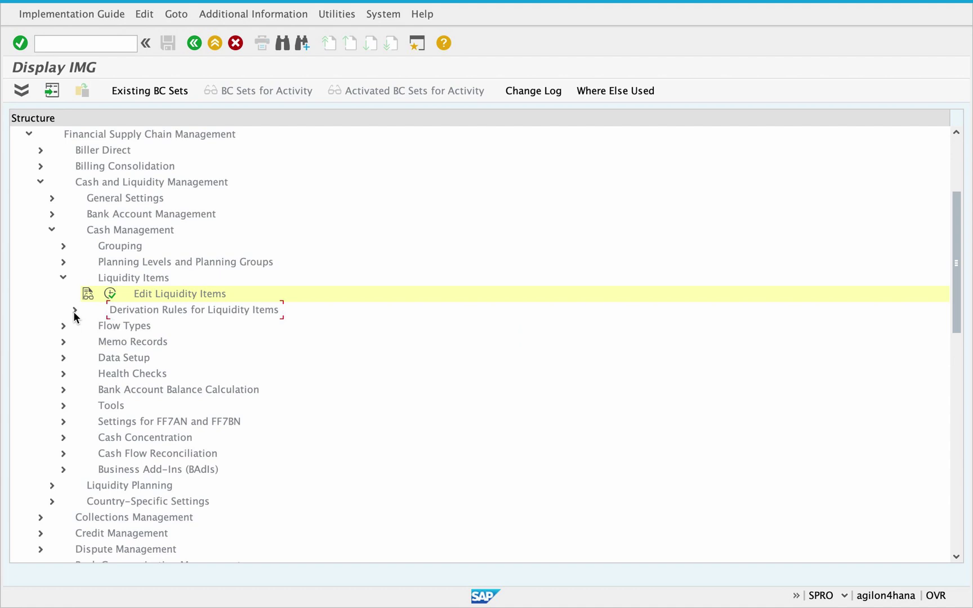
Step: Expand Derivation Rules for Liquidity Items and Data Setup in the IMG tree
left_click(74, 310)
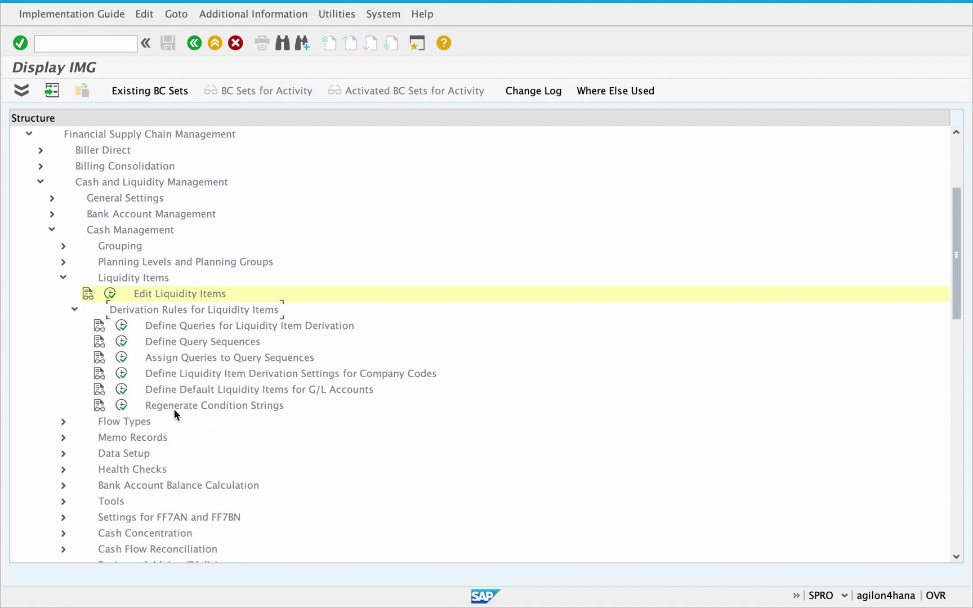
left_click(64, 454)
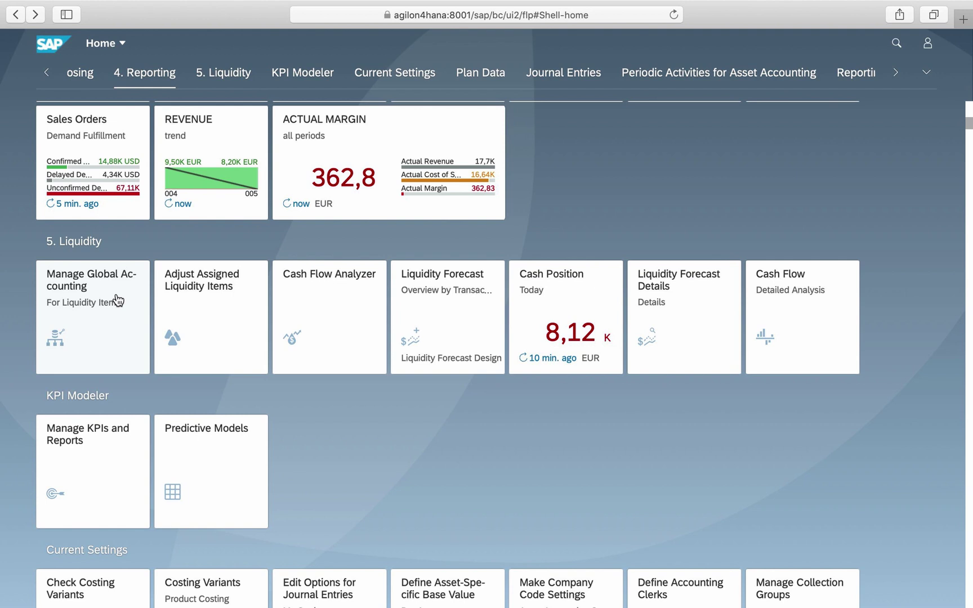
Step: Open the Manage Global Accounting Hierarchies tile in the 5. Liquidity group
left_click(117, 300)
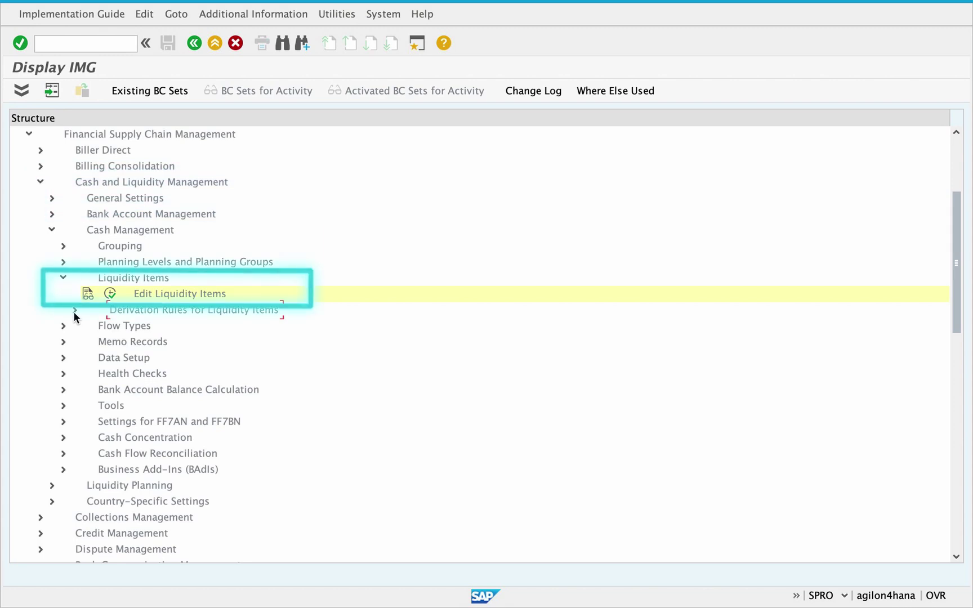
Step: Select and execute the Edit Liquidity Items activity in the IMG tree
left_click(111, 294)
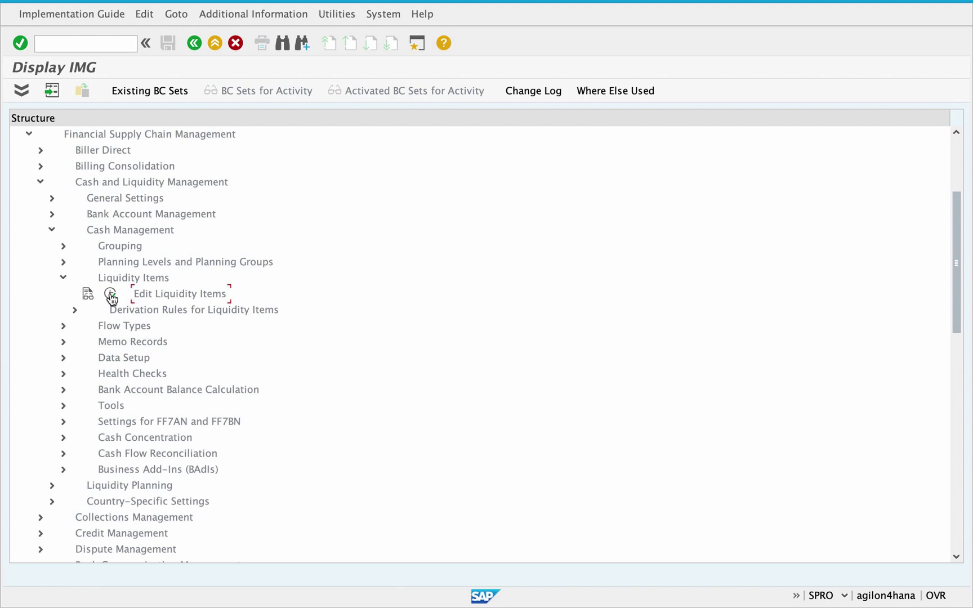
left_click(111, 294)
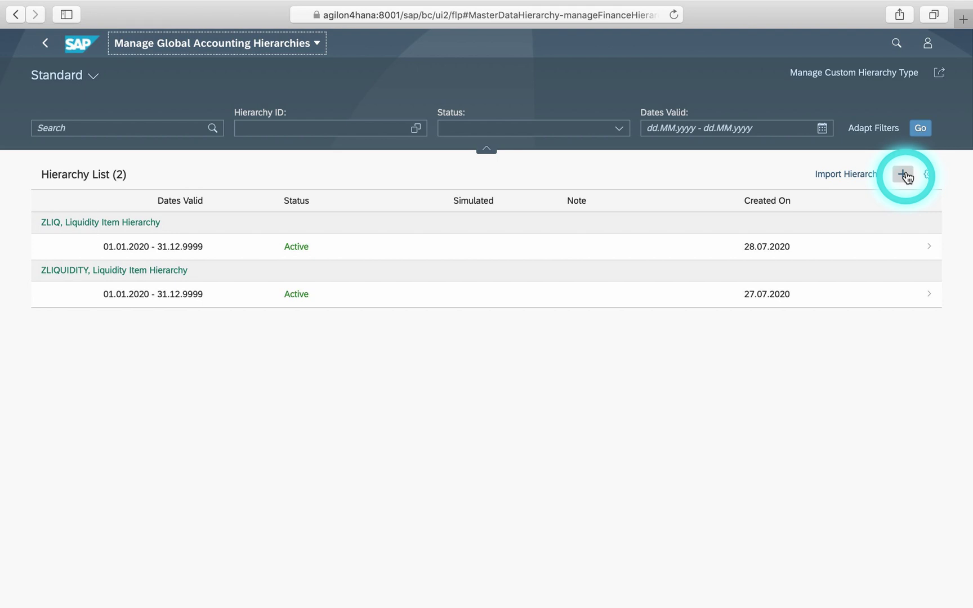
Step: Create hierarchy ZLIQ, 'Liquidity Item Hierarchy', valid from 01.01.2020
left_click(904, 176)
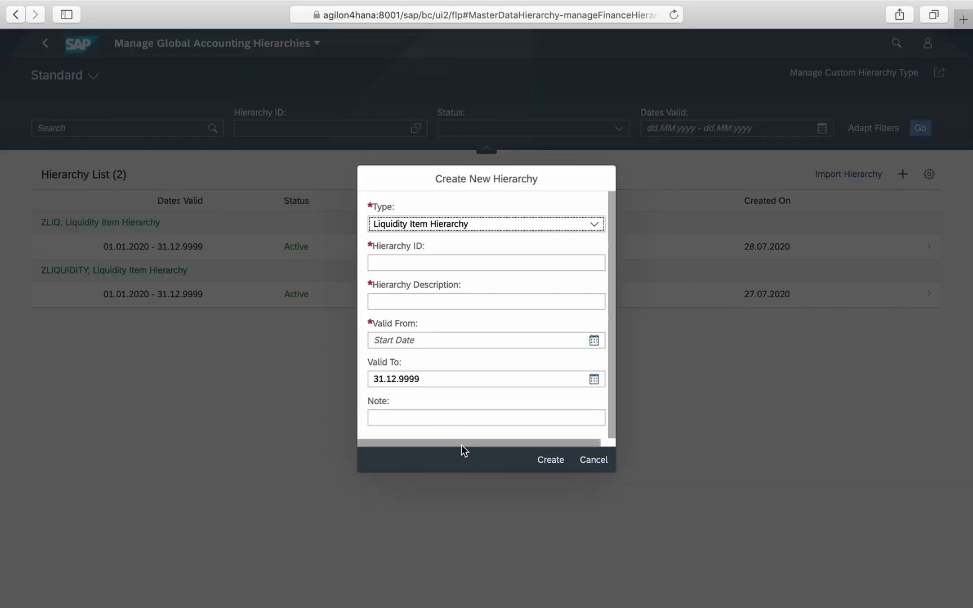
left_click(455, 262)
type("Z")
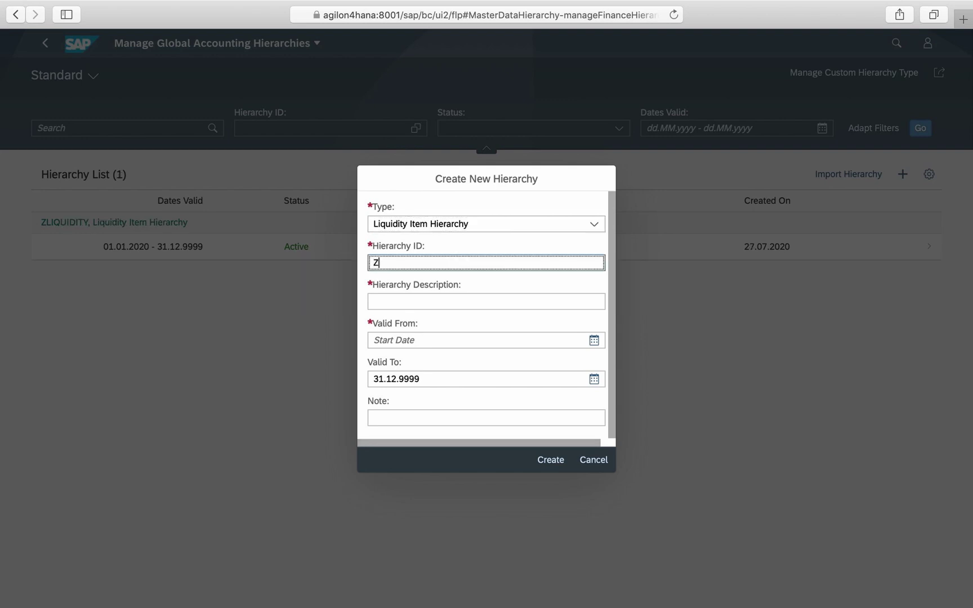
type("LIQ")
left_click(423, 301)
type("Liquidity Item Hierarchy")
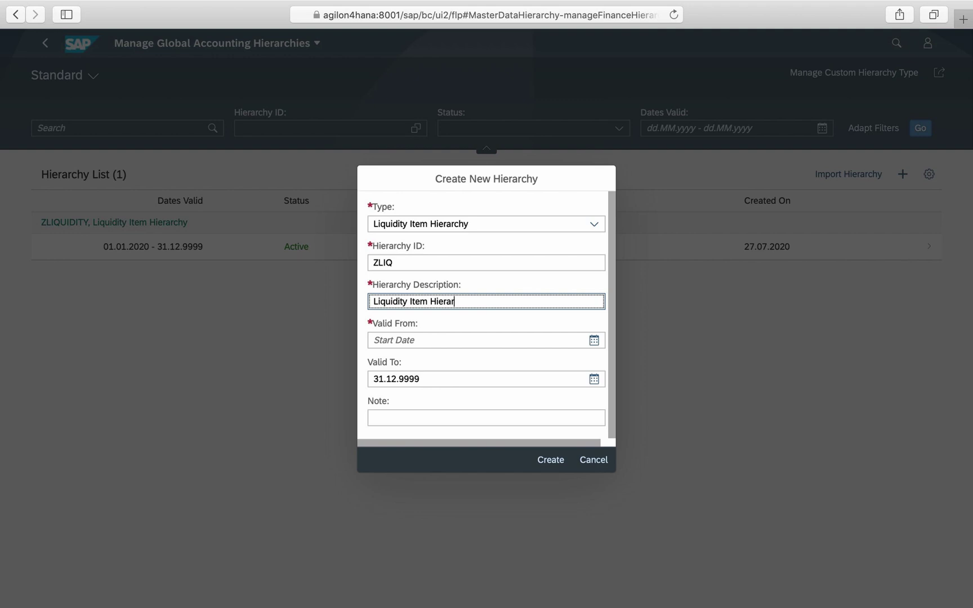
left_click(435, 341)
type("01.01.2020")
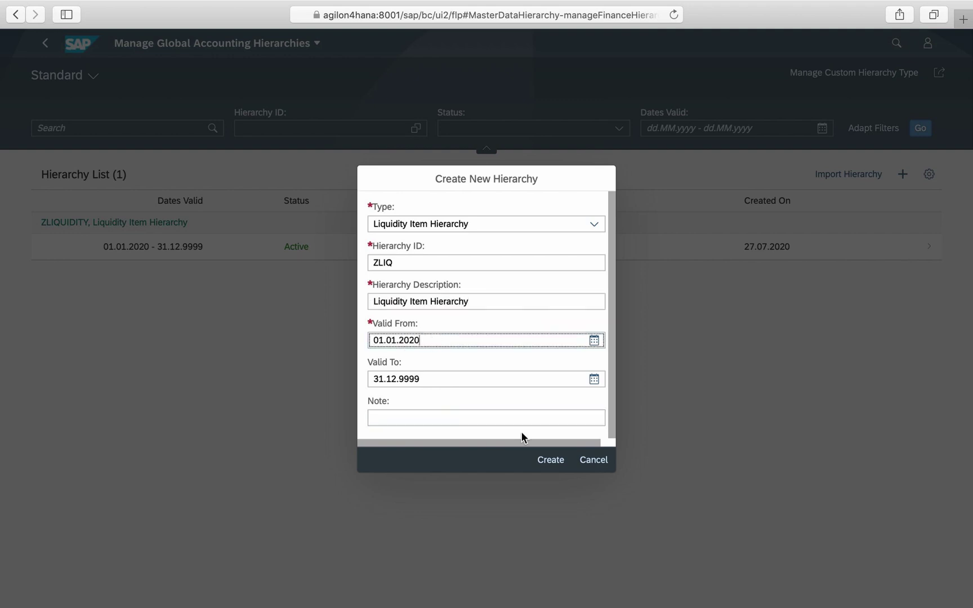
left_click(554, 461)
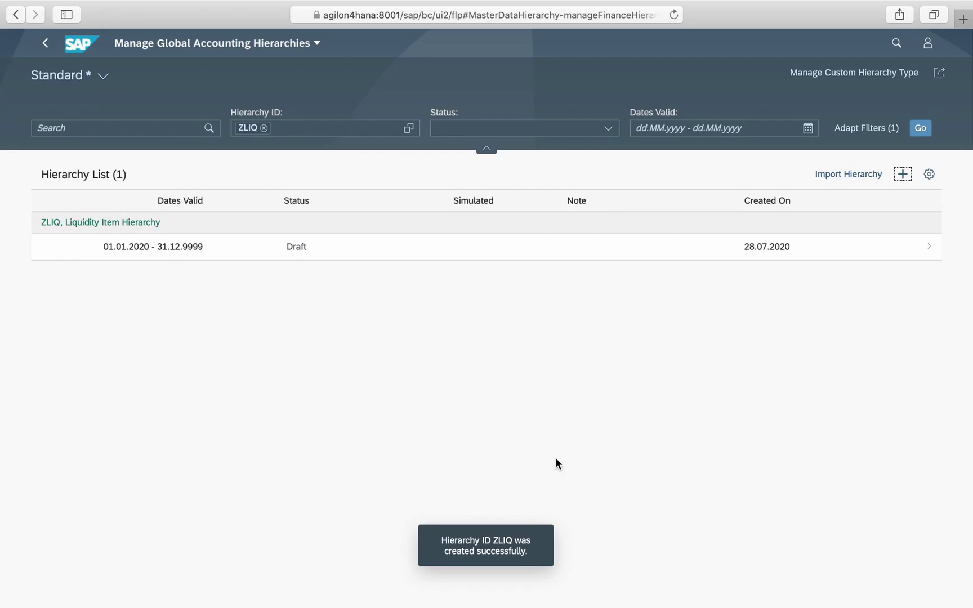
Step: Open the ZLIQ draft in full screen and put it into edit mode
left_click(933, 255)
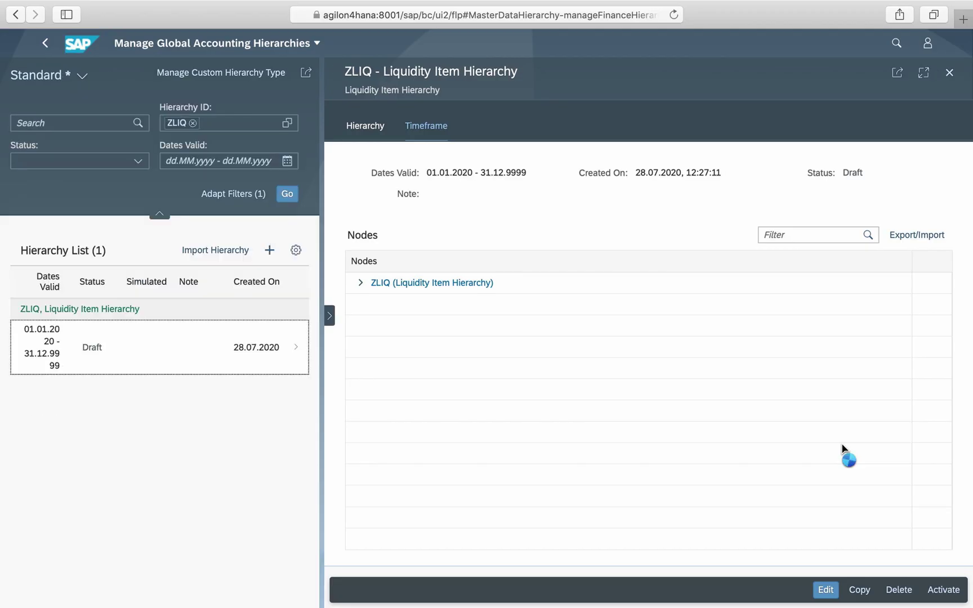
left_click(923, 74)
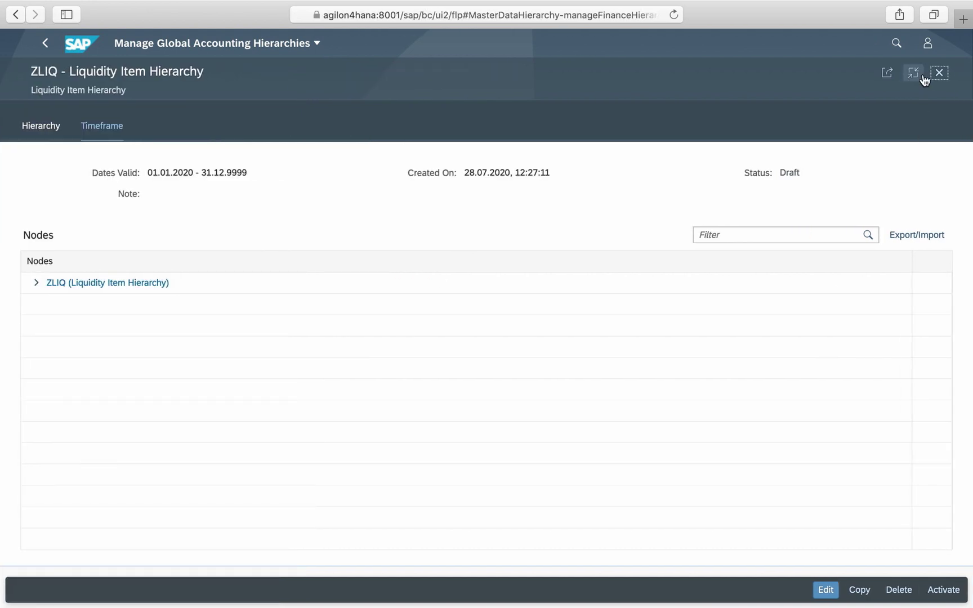
key("ctrl+e")
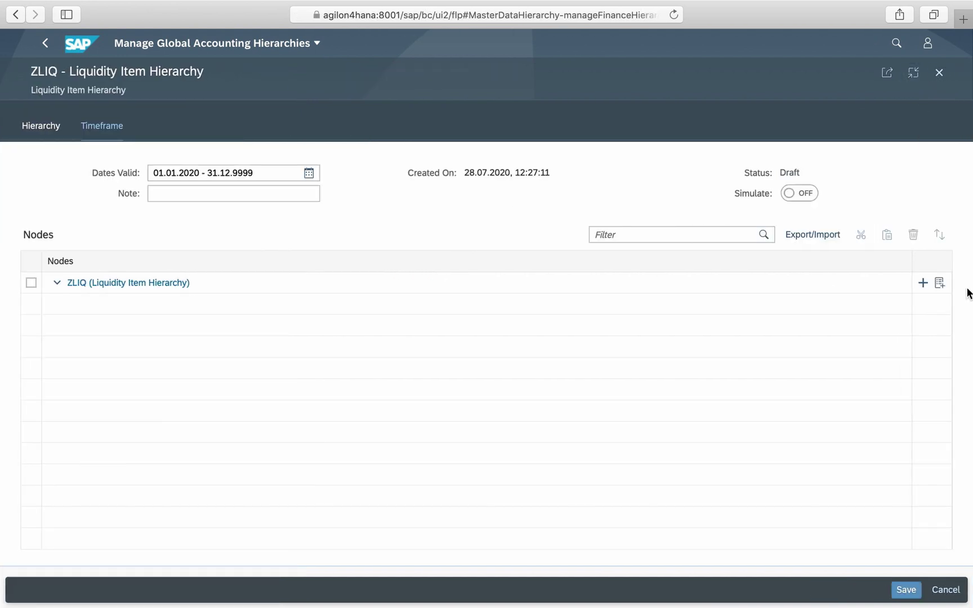
Step: Add ZFIIN, ZOPIN, ZFIOUT and ZOPOUT as child nodes of the ZLIQ root
left_click(923, 282)
left_click(591, 356)
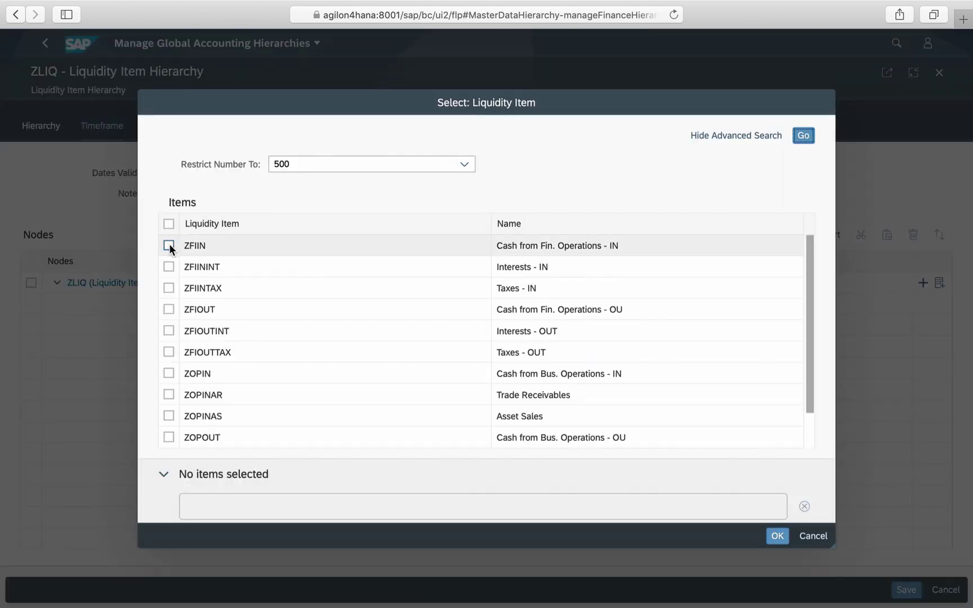
left_click(169, 246)
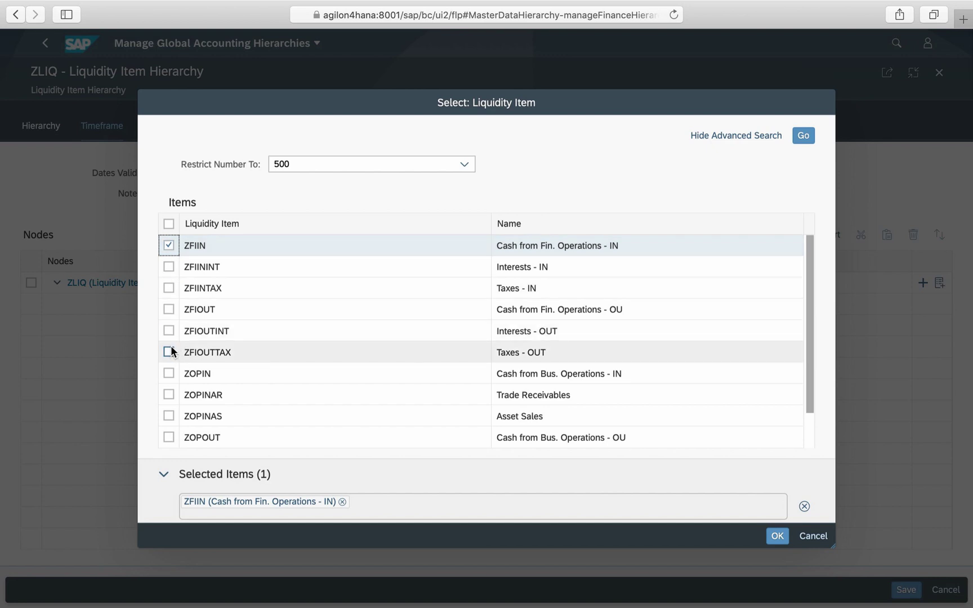
left_click(169, 373)
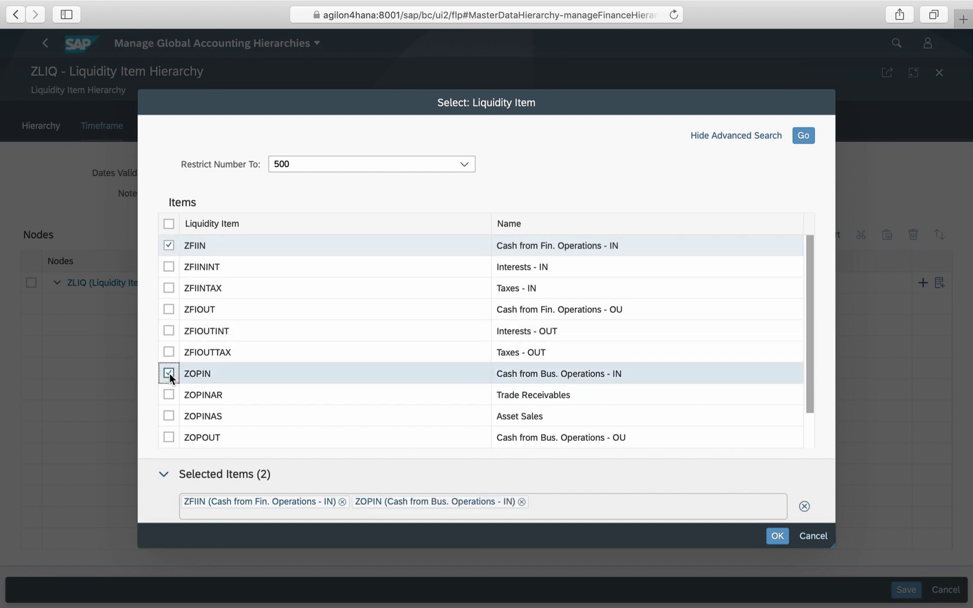
left_click(169, 309)
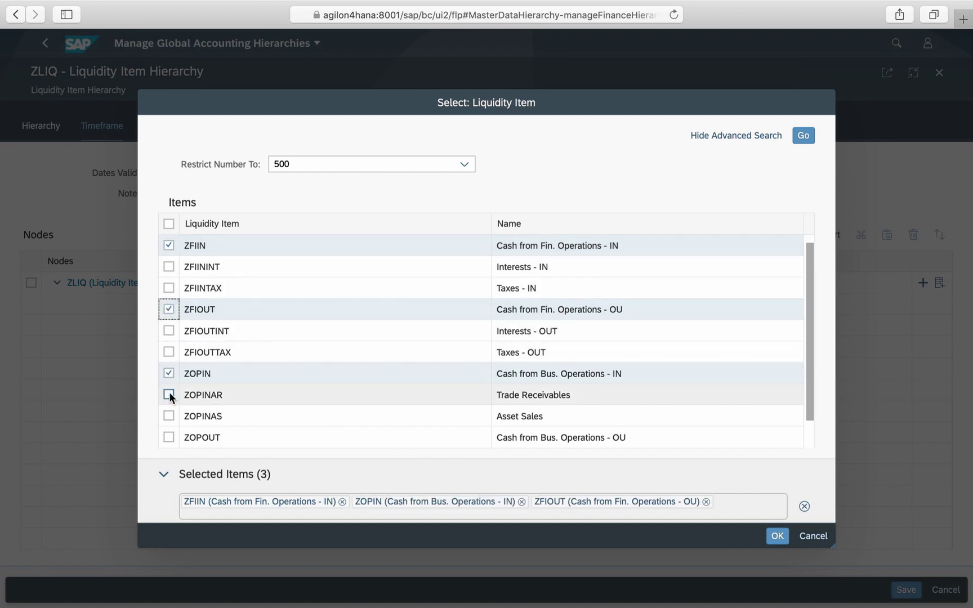
scroll(169, 393, "down", 1)
left_click(169, 416)
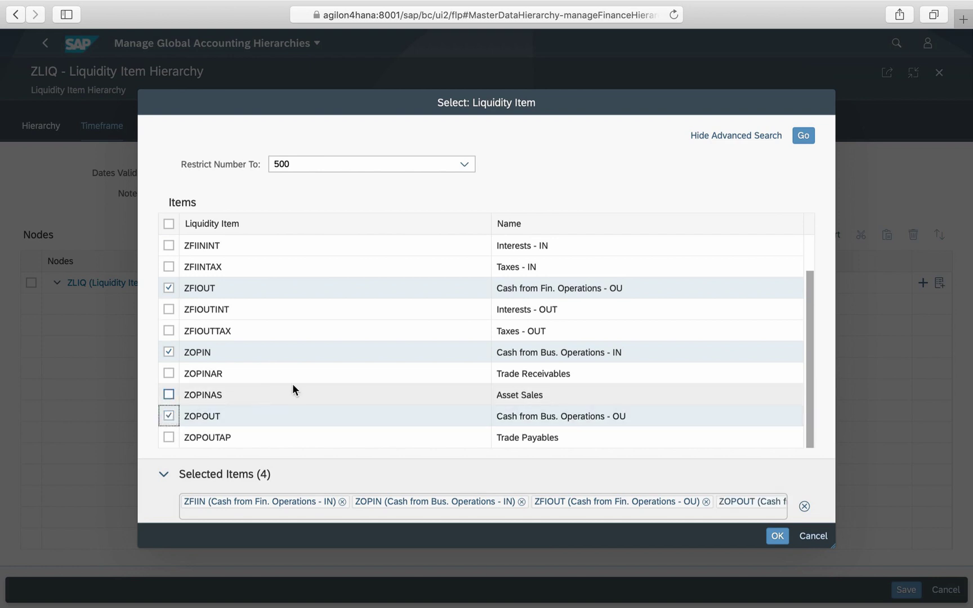
scroll(292, 384, "up", 1)
left_click(780, 538)
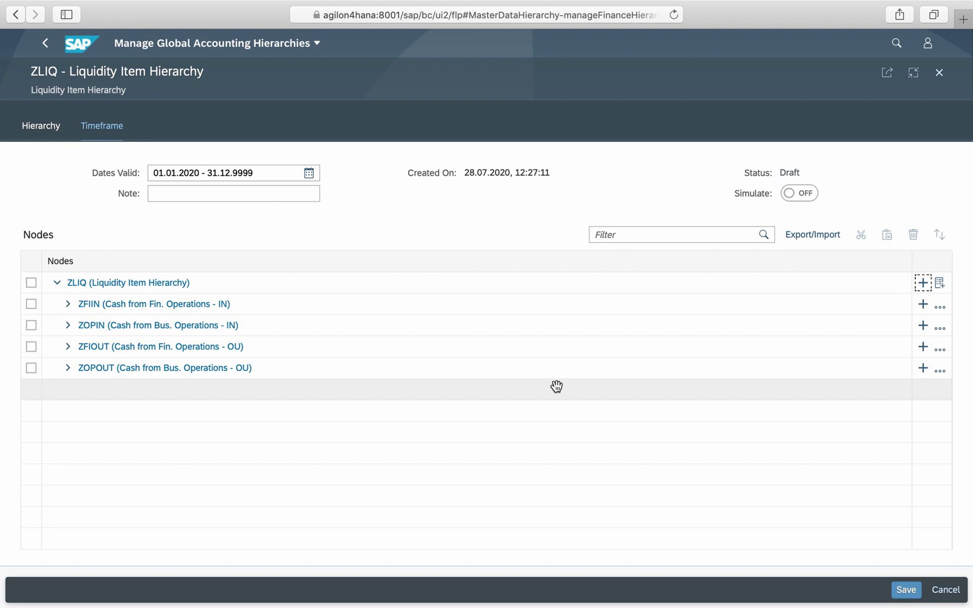
Step: Add ZFIININT and ZFIINTAX as subnodes under ZFIIN
left_click(923, 304)
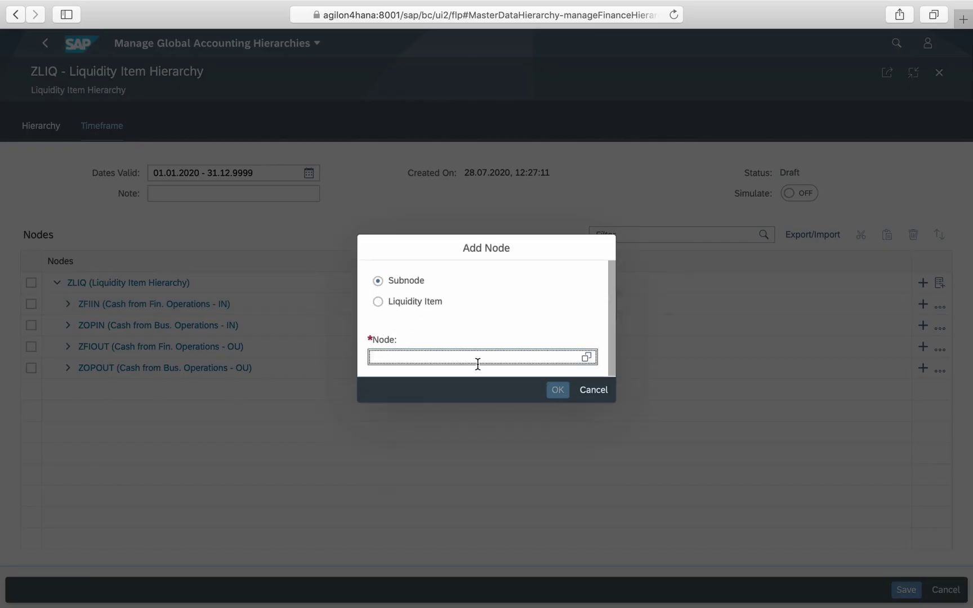
left_click(584, 358)
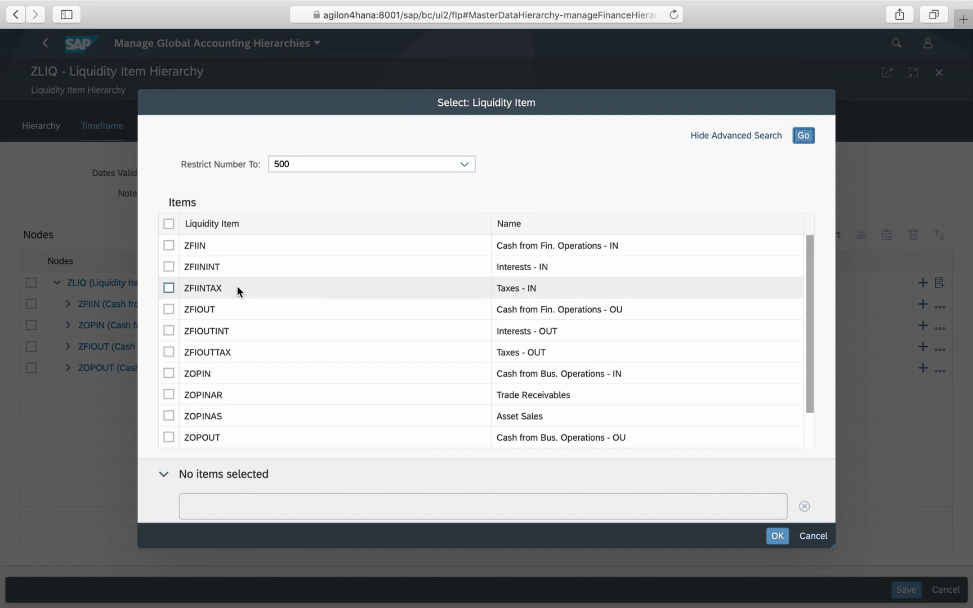
left_click(169, 266)
left_click(169, 287)
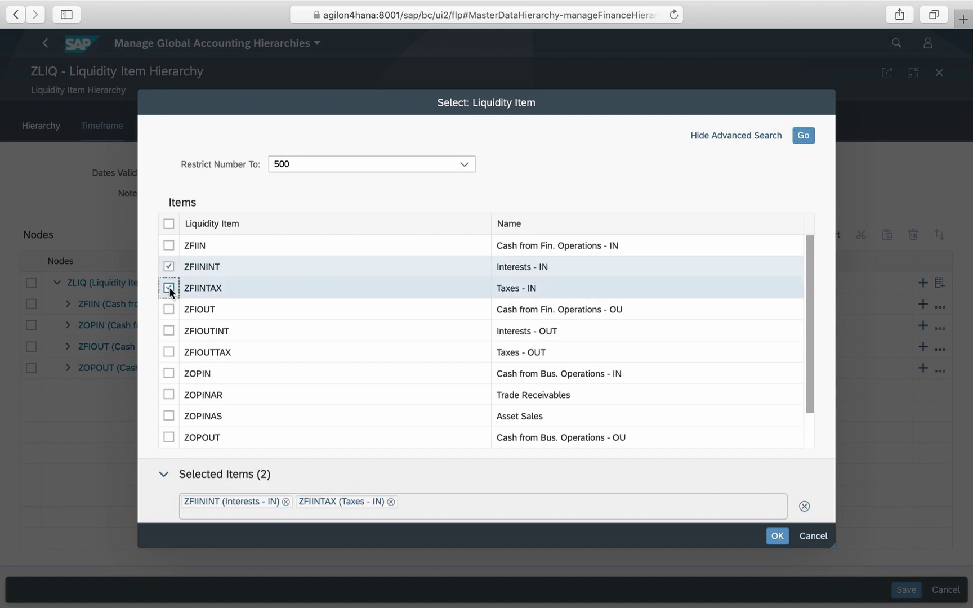
left_click(780, 538)
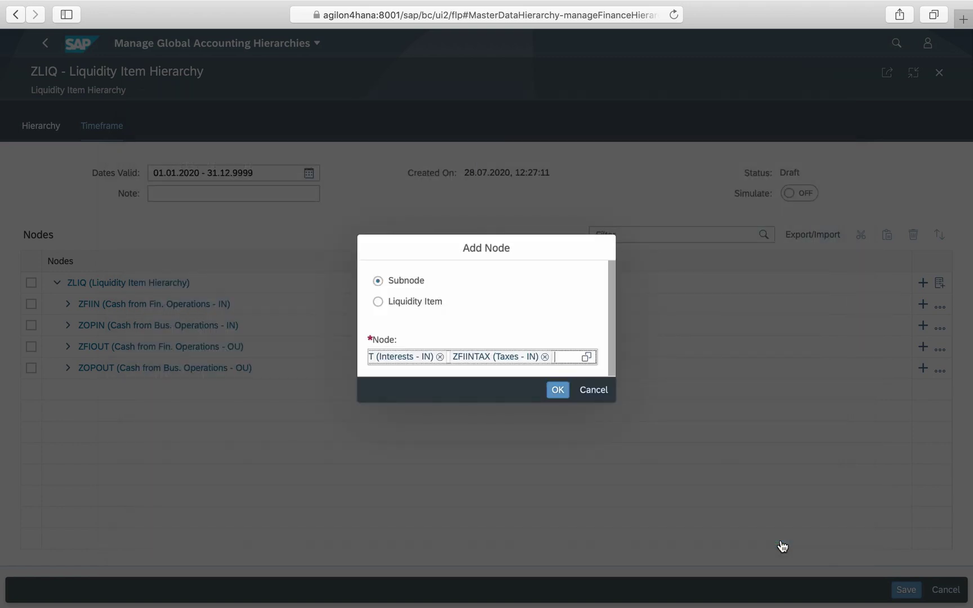
left_click(556, 389)
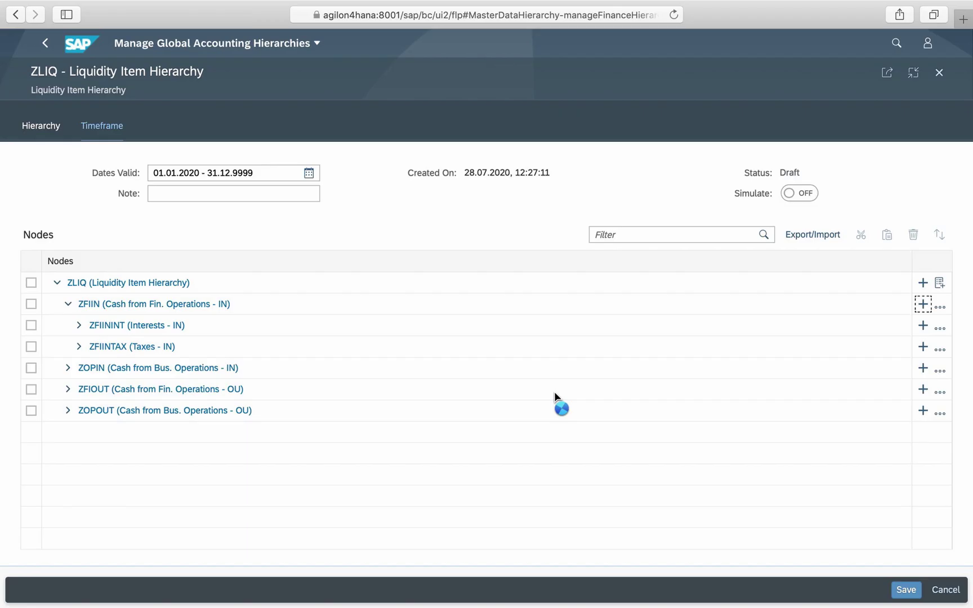
Step: Add ZOPINAR and ZOPINAS as subnodes under ZOPIN
left_click(923, 368)
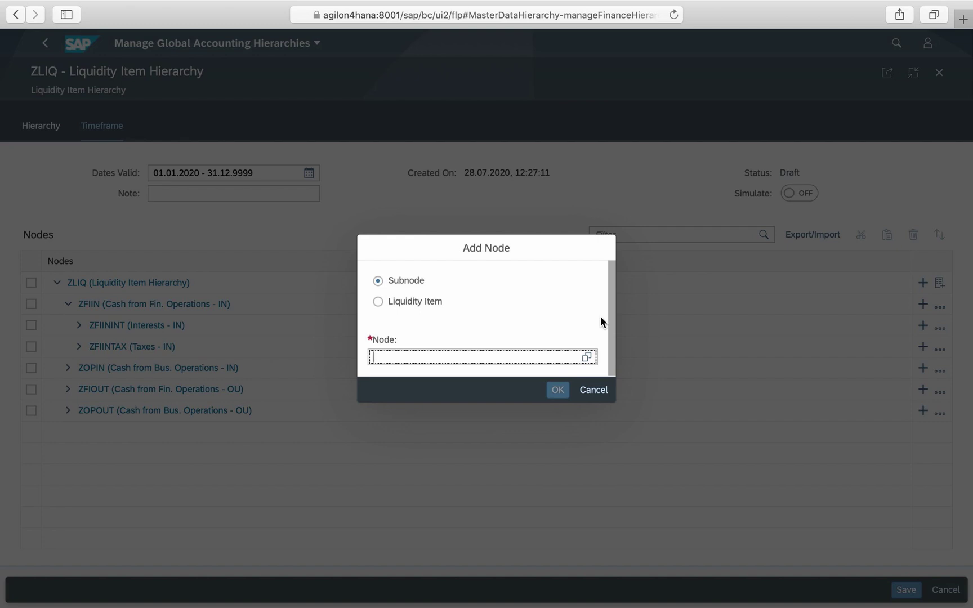
left_click(586, 357)
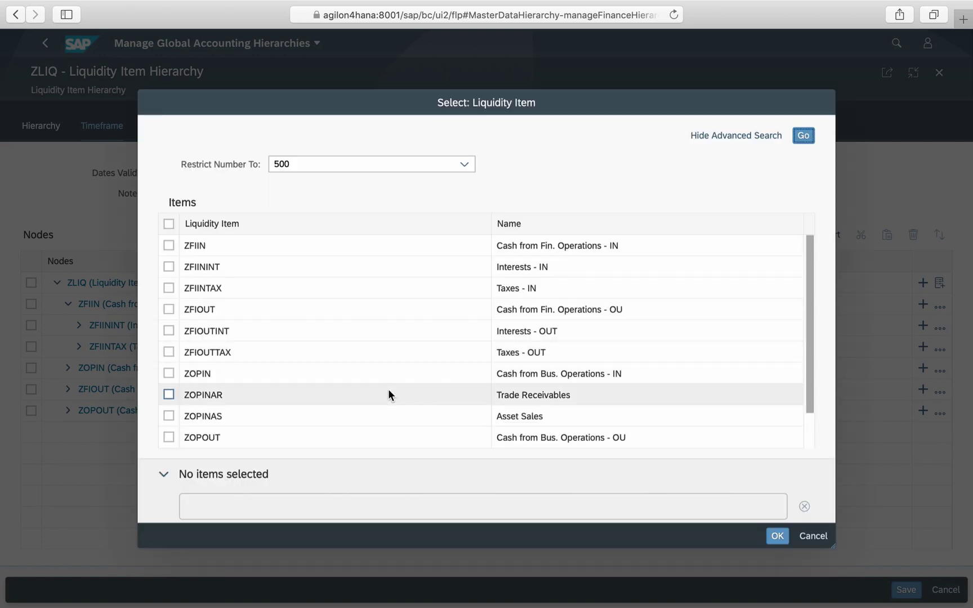
left_click(169, 395)
left_click(169, 416)
left_click(786, 541)
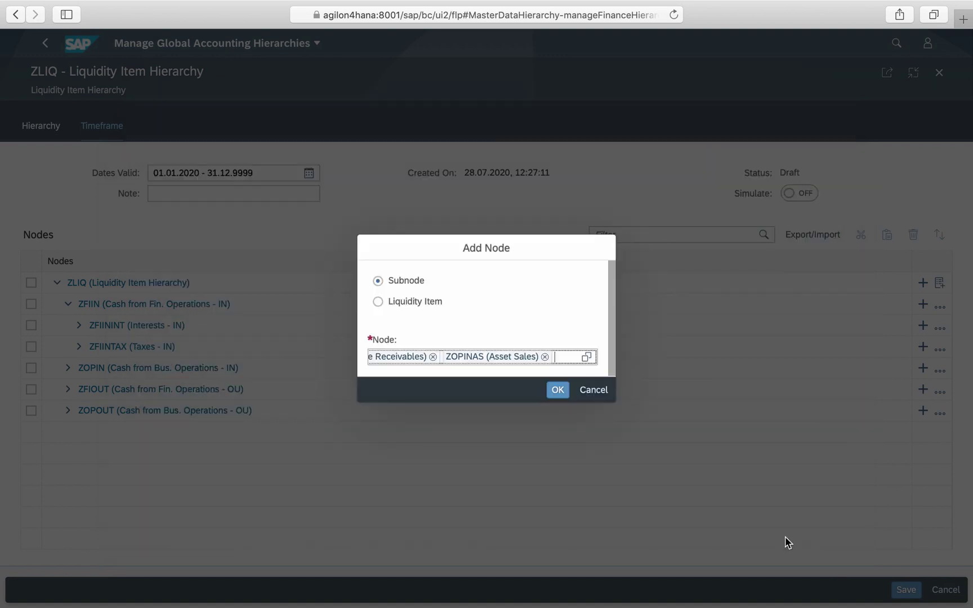
left_click(557, 390)
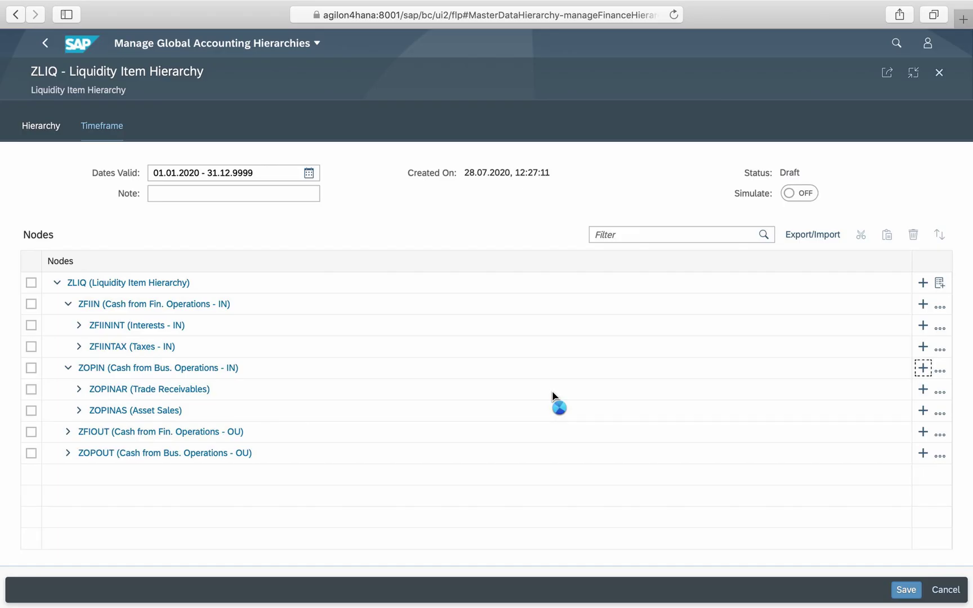
Step: Add ZFIOUTINT and ZFIOUTTAX as subnodes under ZFIOUT
left_click(922, 433)
left_click(587, 357)
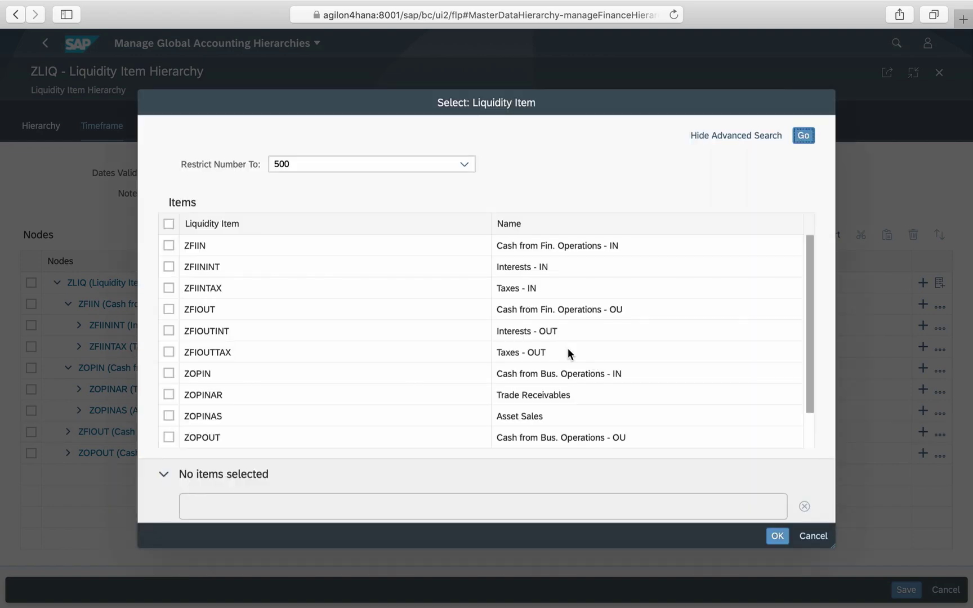
left_click(169, 332)
left_click(168, 352)
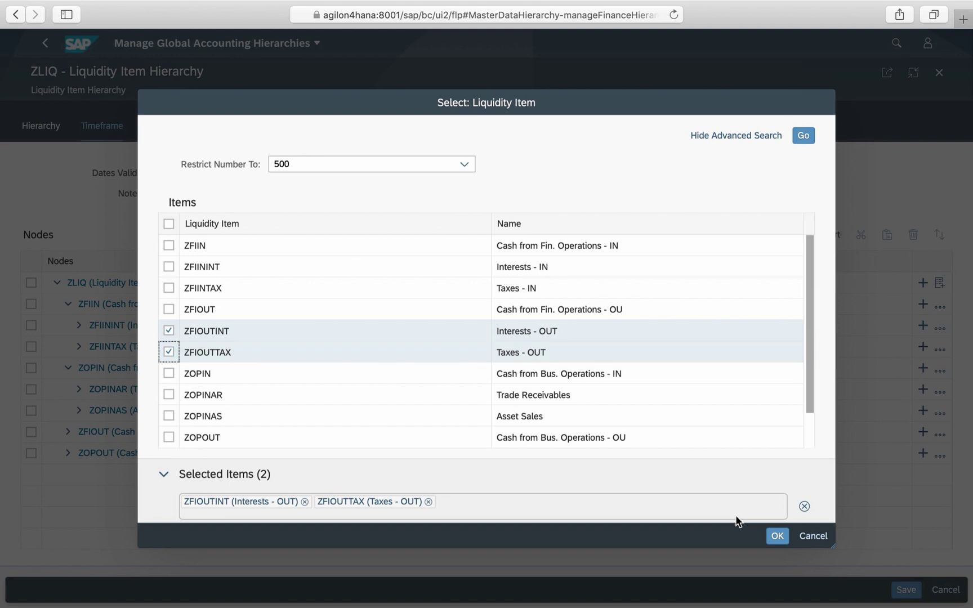
left_click(778, 537)
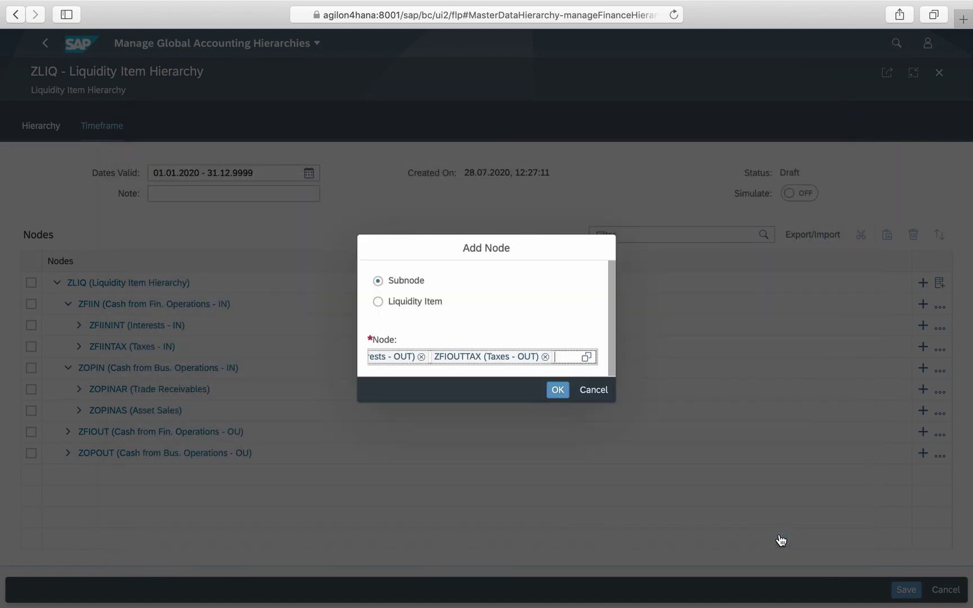
left_click(558, 390)
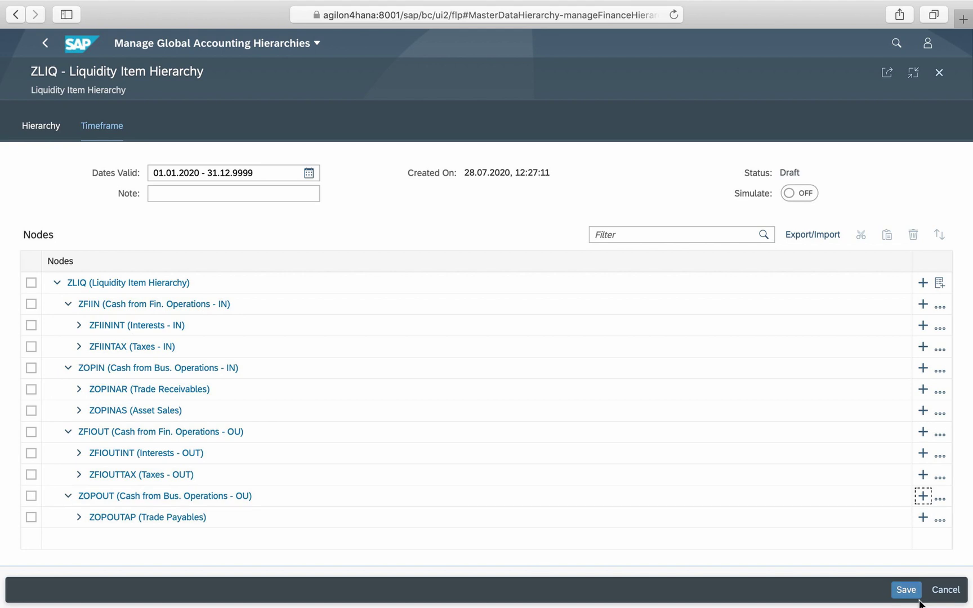
Step: Save and activate the ZLIQ hierarchy
left_click(907, 590)
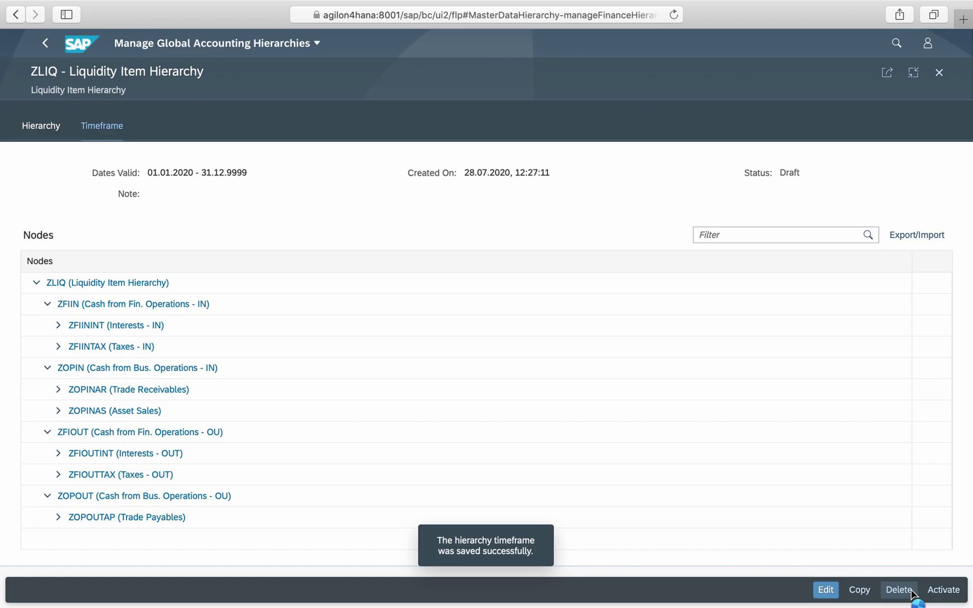
left_click(936, 591)
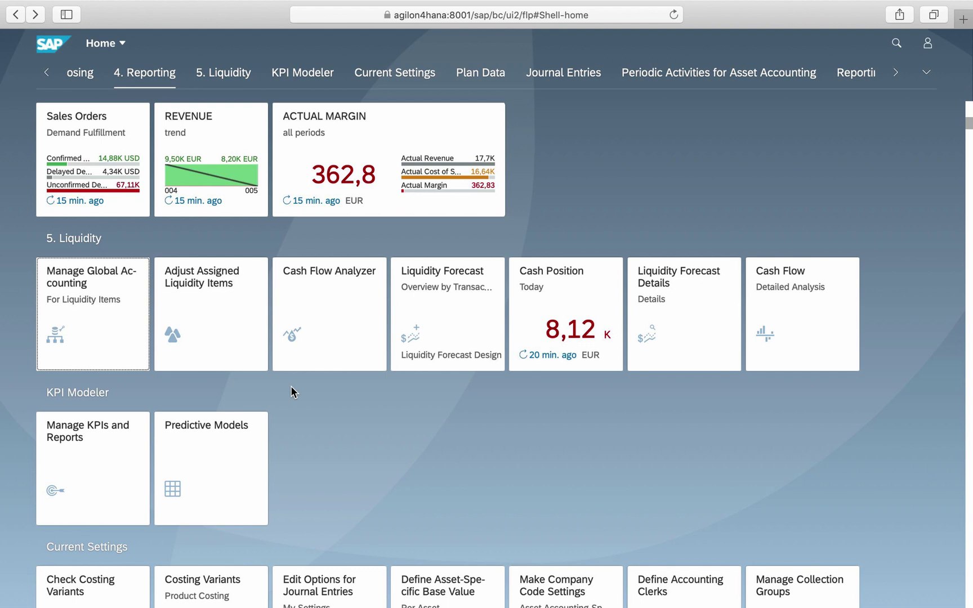
left_click(213, 348)
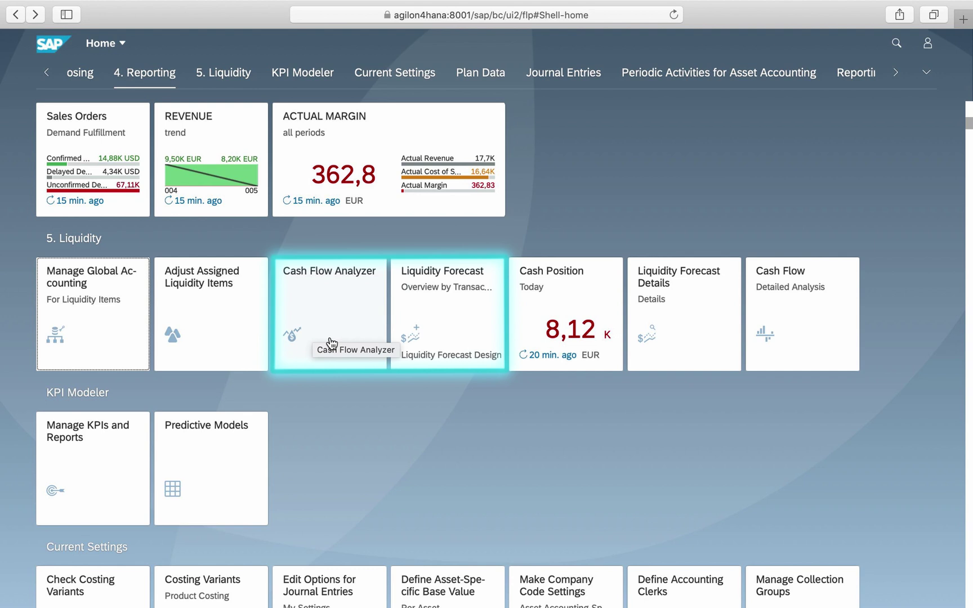
Step: Open Cash Flow Analyzer and switch to the AGILON4HANA_PC table view
left_click(330, 342)
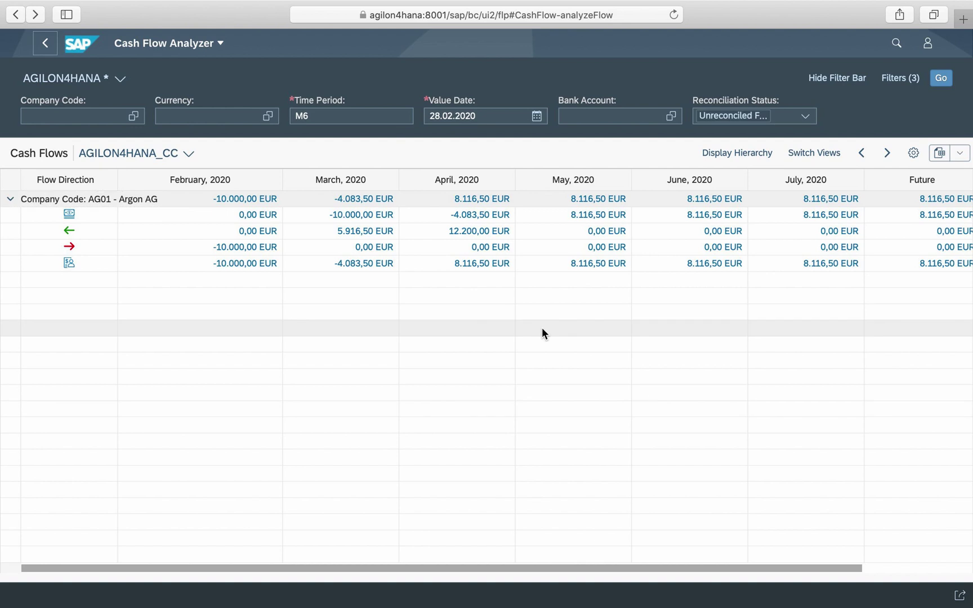
left_click(188, 155)
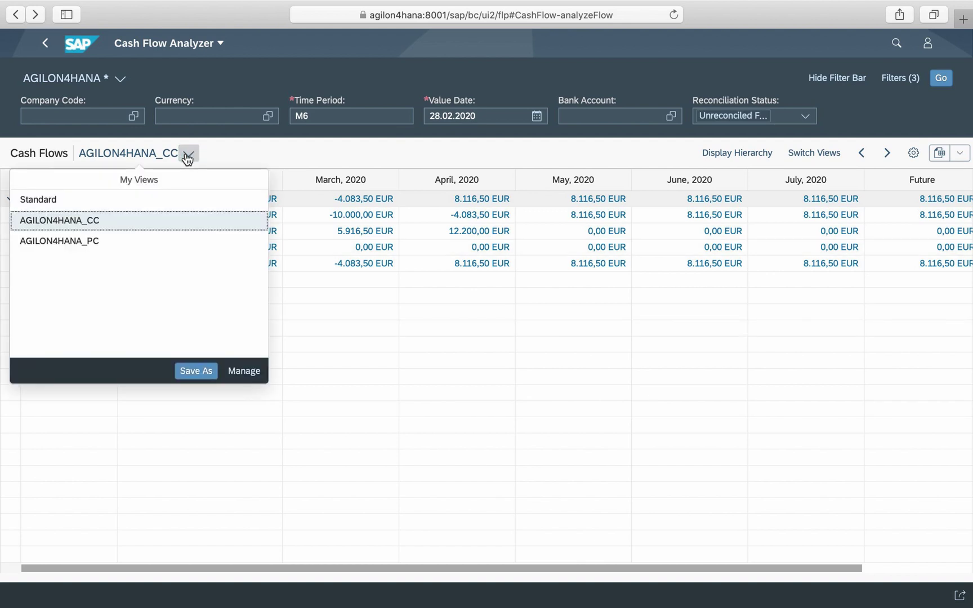
left_click(86, 241)
Step: Expand profit centers ZAG00RR001, ZAG00RR002 and ZAG00SR002 into their flow details
left_click(11, 216)
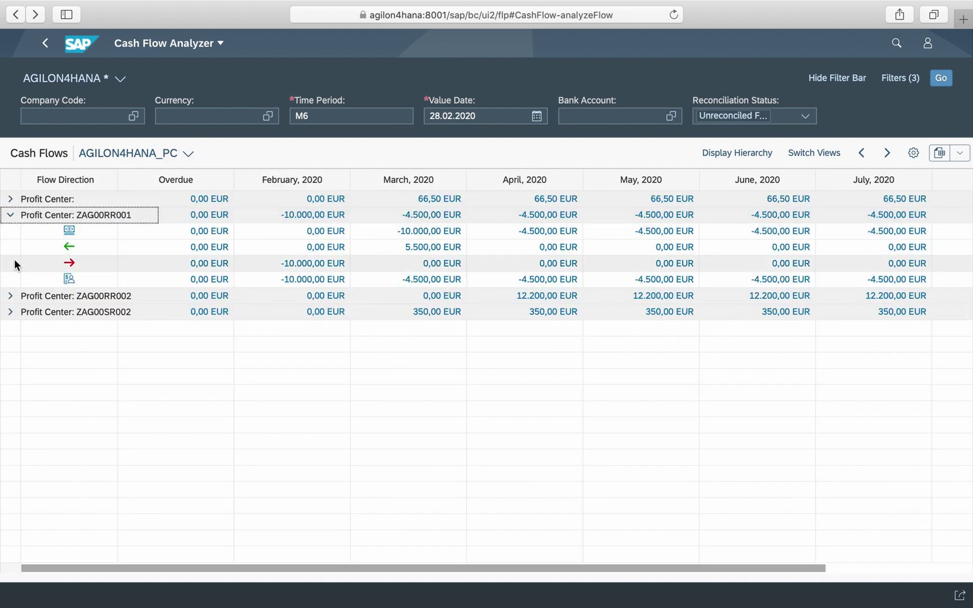
left_click(10, 295)
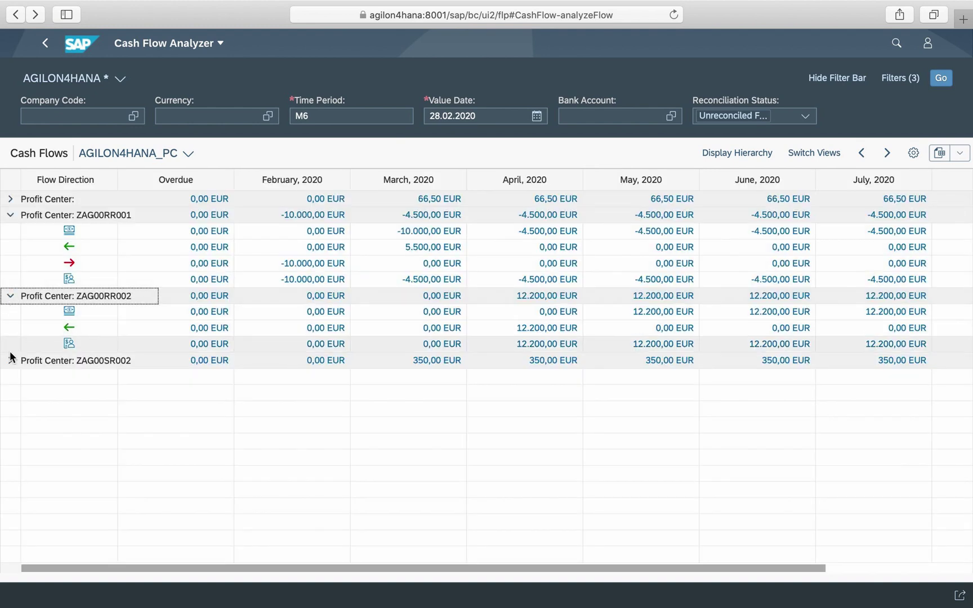
left_click(11, 359)
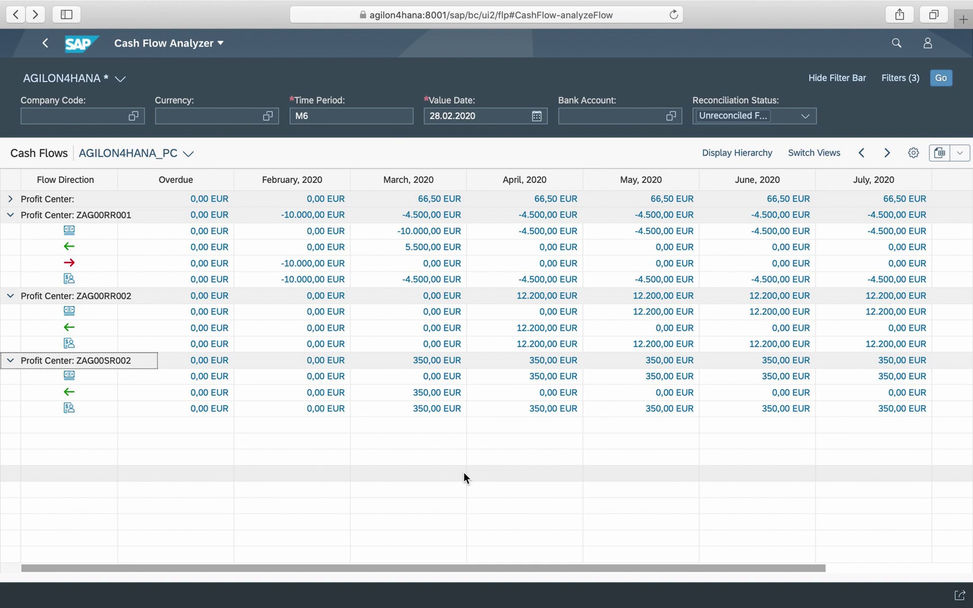
Step: Change the Time Period filter in turn to D30, Y3 and D1
left_click(339, 115)
key("BackSpace")
key("BackSpace")
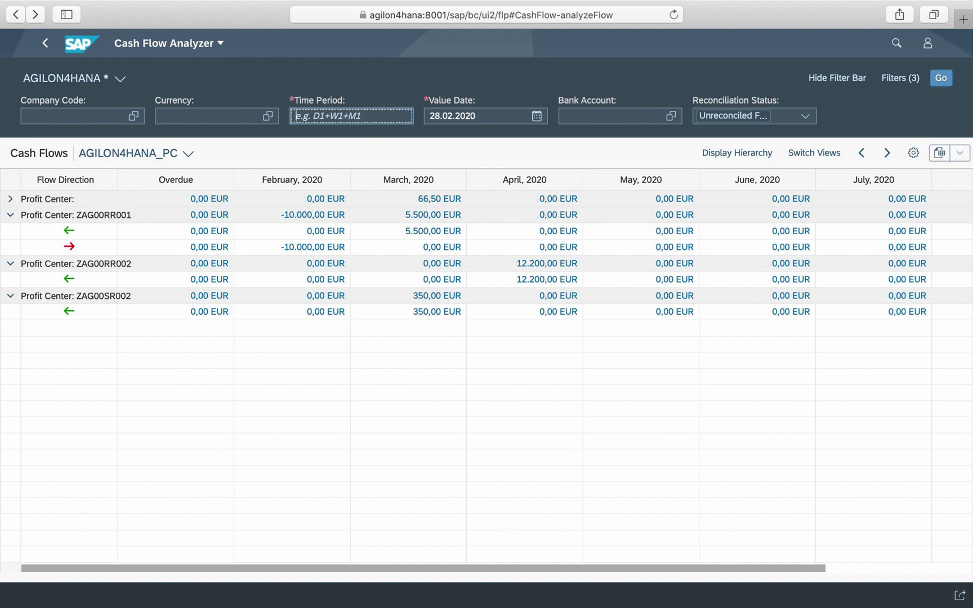
type("D30")
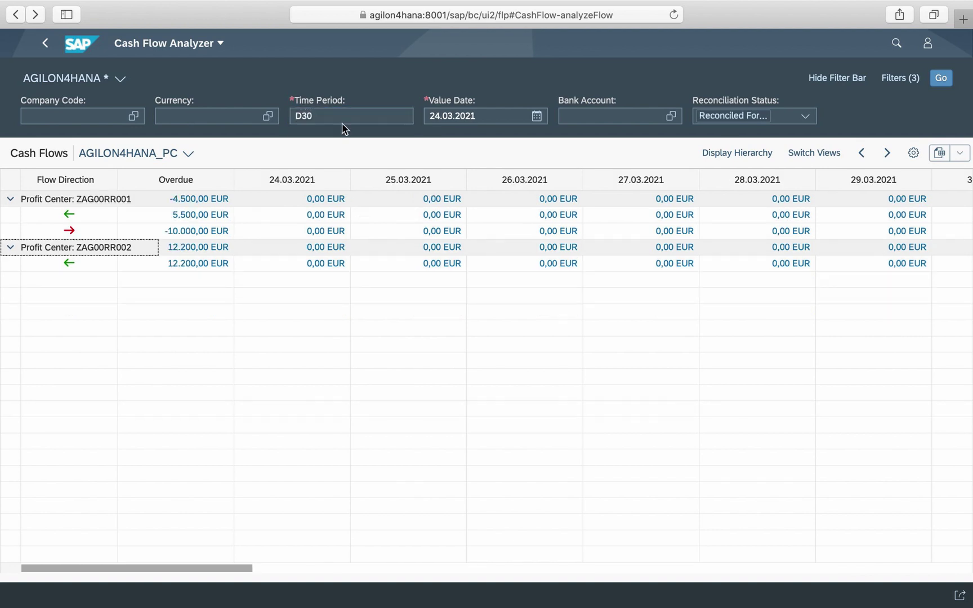
left_click(337, 117)
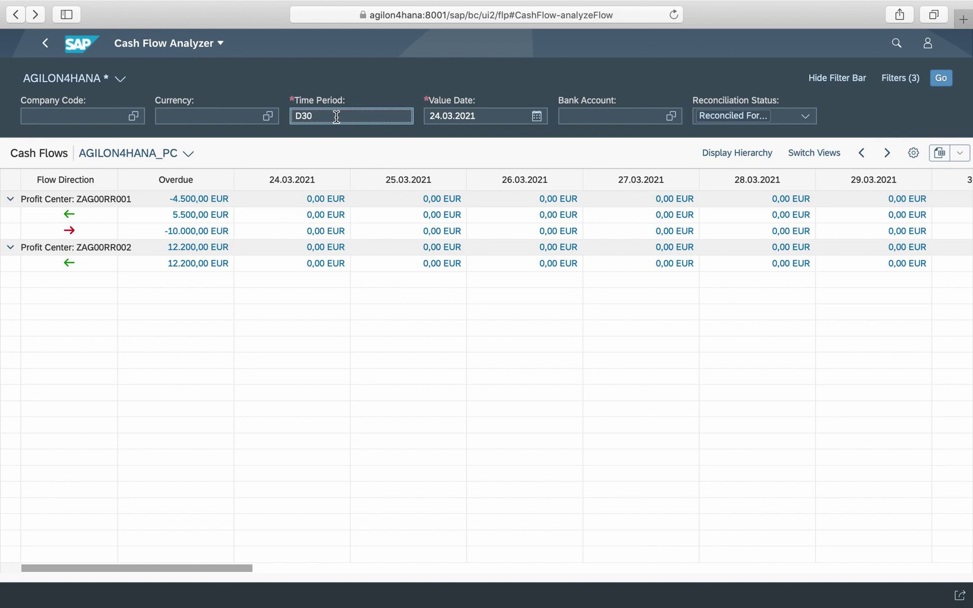
key("BackSpace")
key("BackSpace")
key("BackSpace")
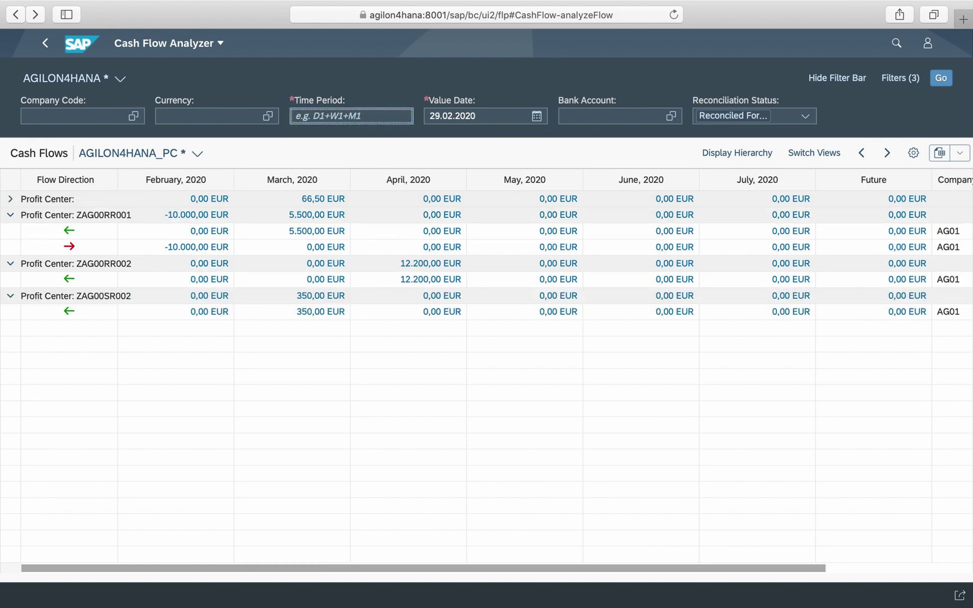
type("Y3")
key("Return")
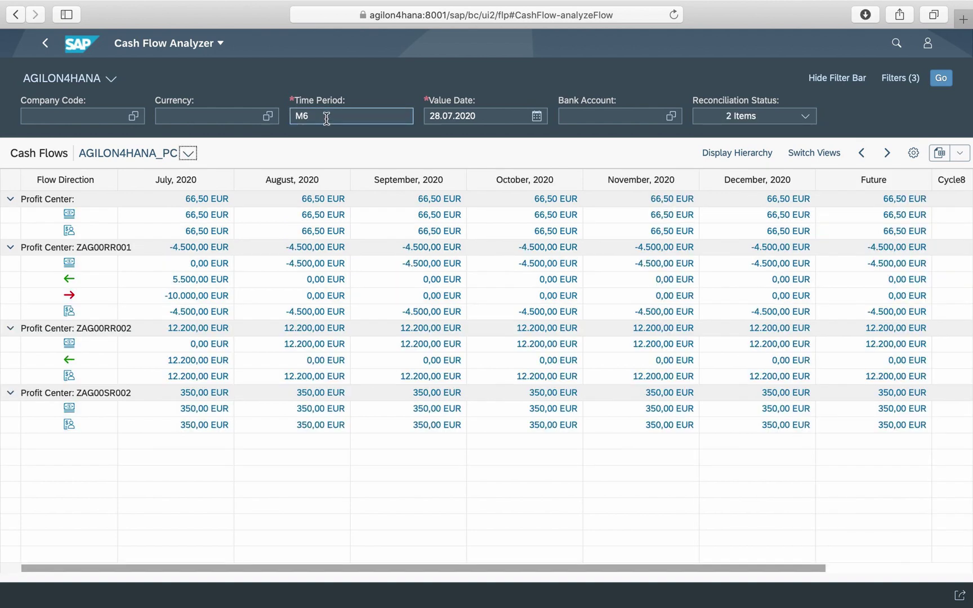
left_click(327, 117)
key("BackSpace")
type("D1")
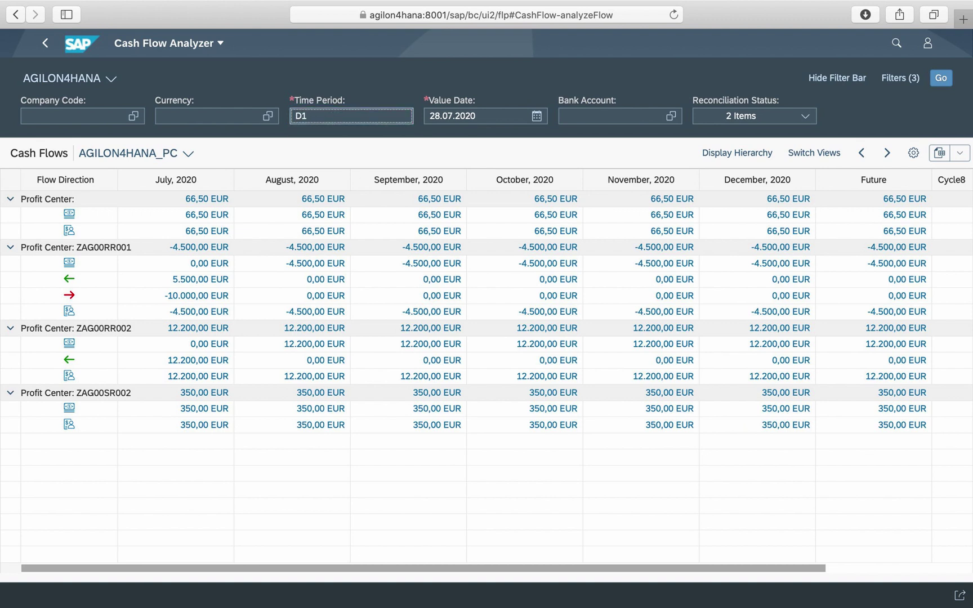
key("Return")
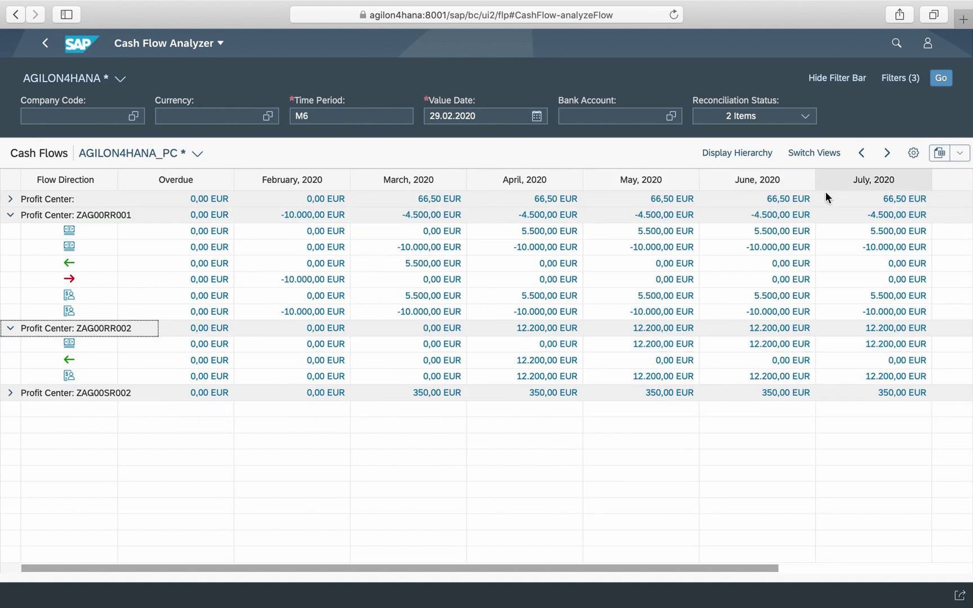
Step: Move the Certainty Level column to the top of the column order
left_click(914, 155)
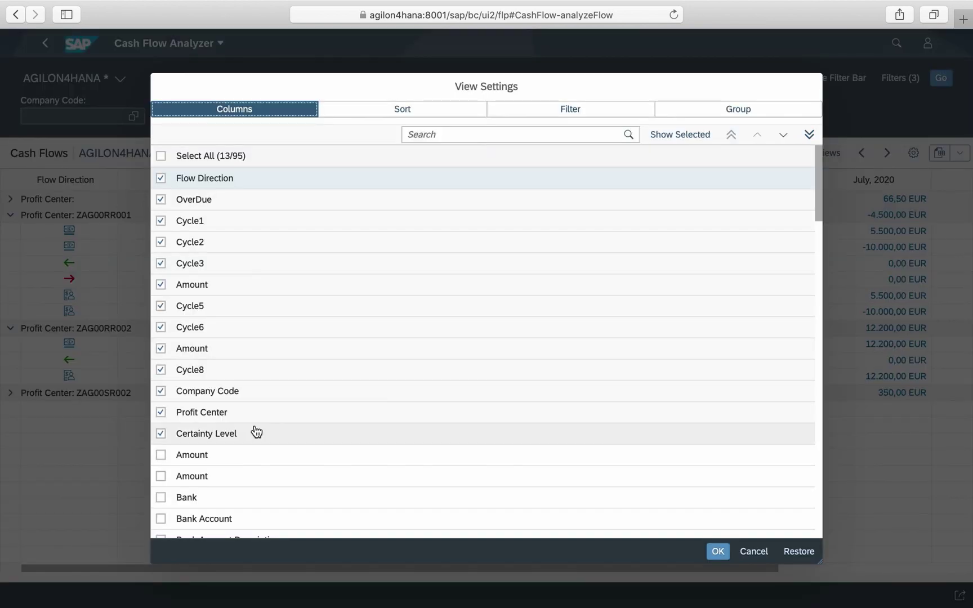
left_click(271, 443)
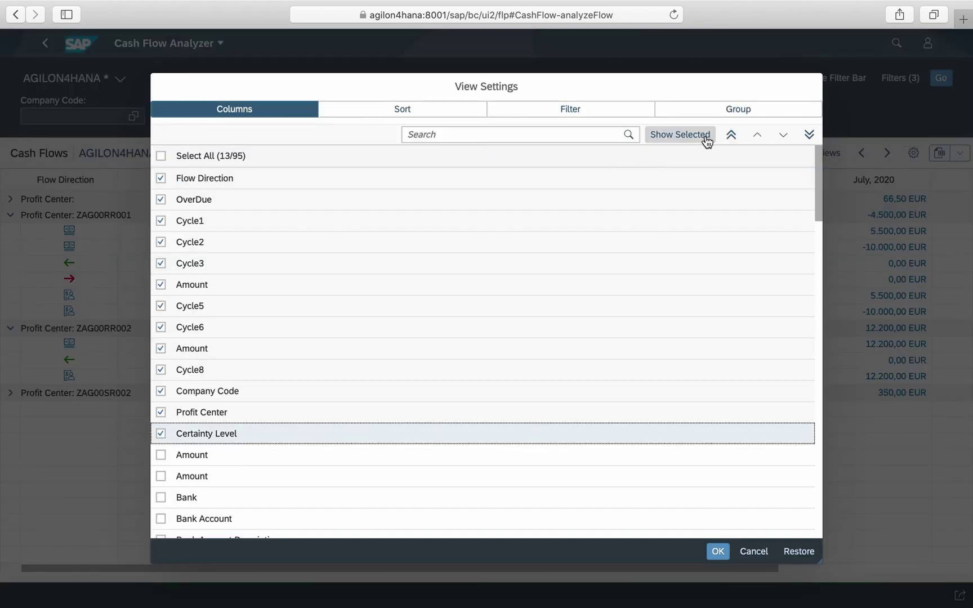
left_click(732, 137)
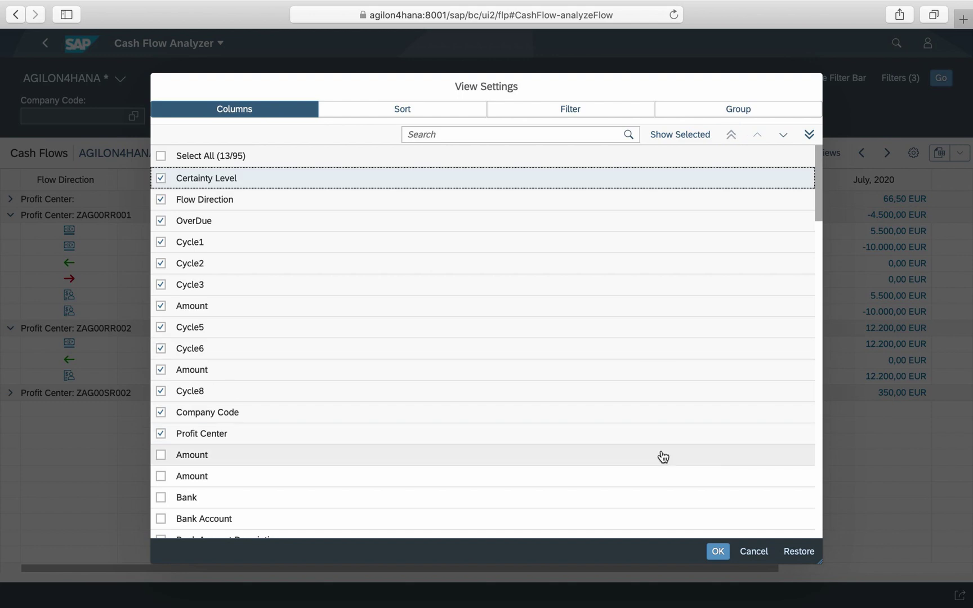
left_click(718, 552)
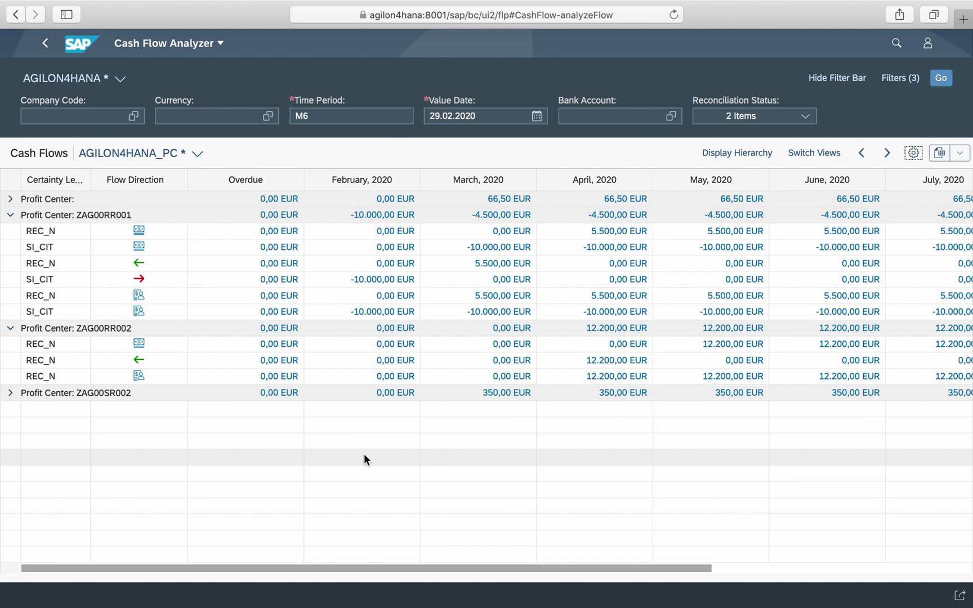
Step: Switch the cash flows table to the Delta View
left_click(814, 152)
left_click(825, 229)
left_click(805, 283)
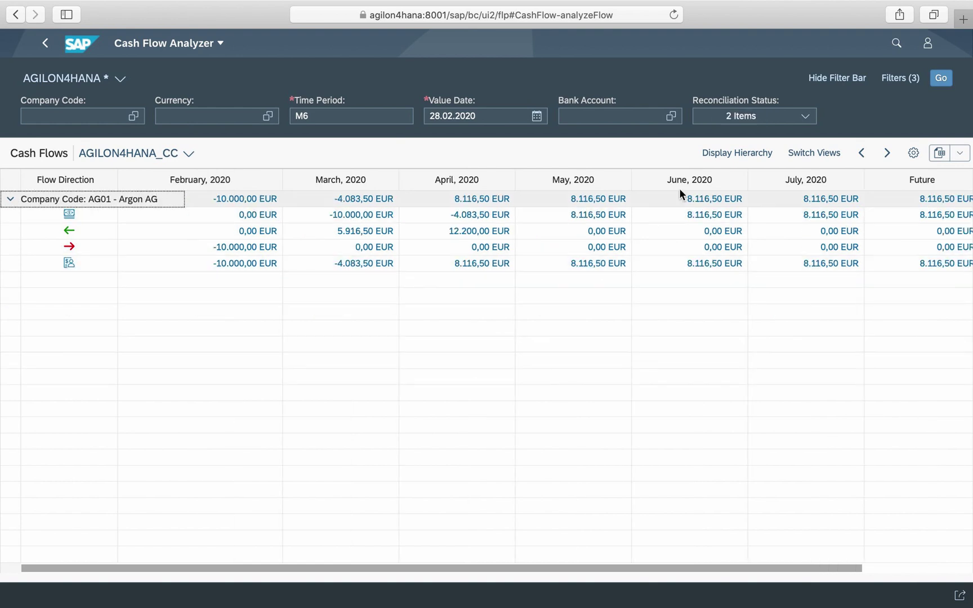
Step: Break the Cash Flow Analyzer amounts down by the CM03/ZLIQ liquidity item hierarchy in EUR
left_click(735, 152)
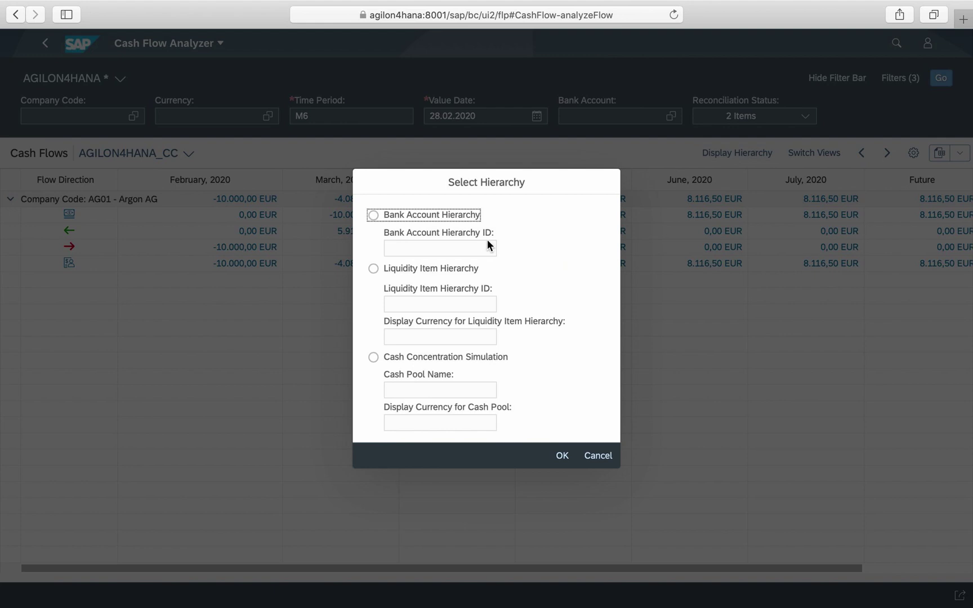
left_click(374, 268)
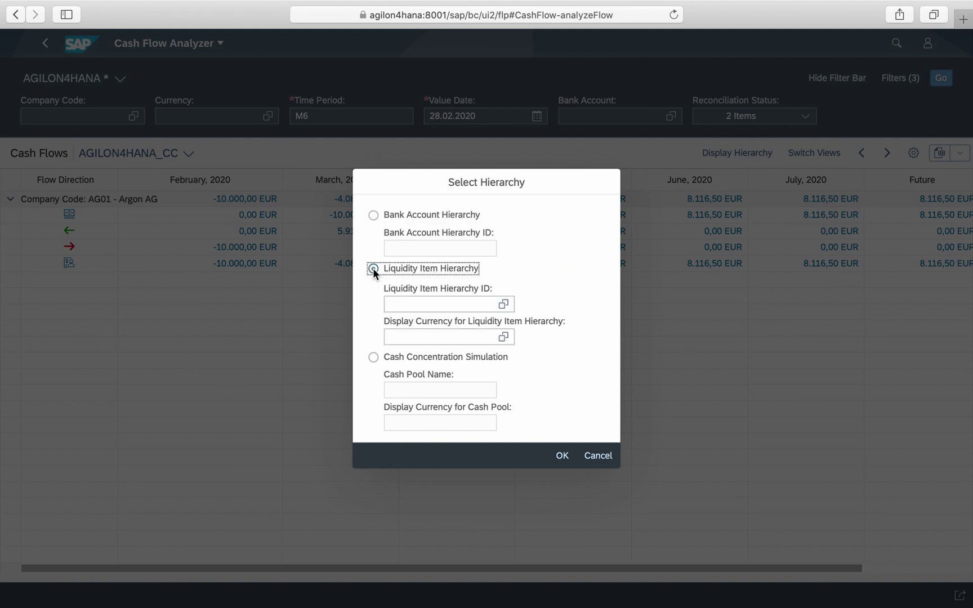
left_click(502, 304)
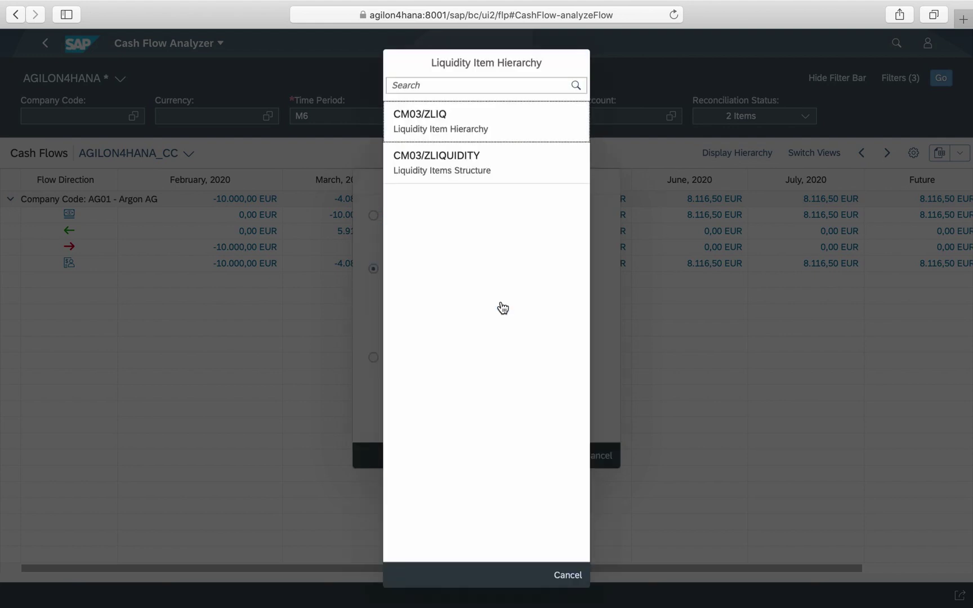
left_click(407, 118)
left_click(427, 341)
key("Return")
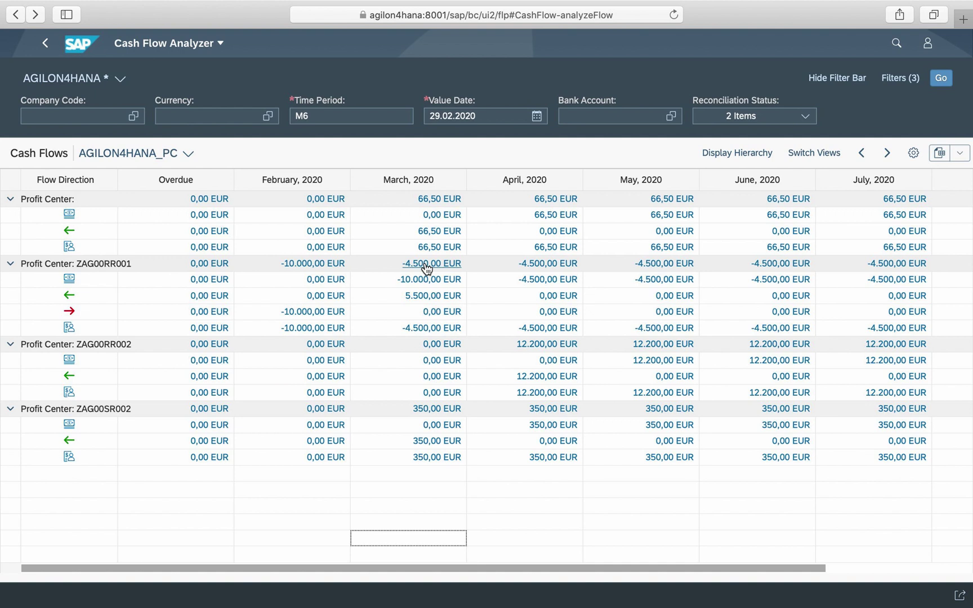
Step: Drill from ZAG00RR001's March -4.500,00 EUR into its cash flow items and open the 5.500,00 EUR receivable
left_click(425, 264)
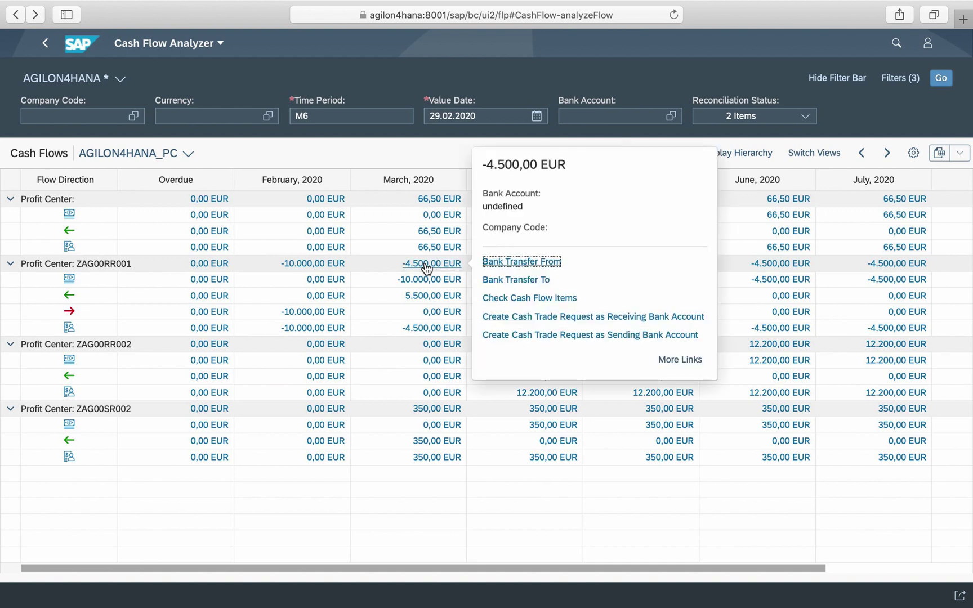
left_click(545, 299)
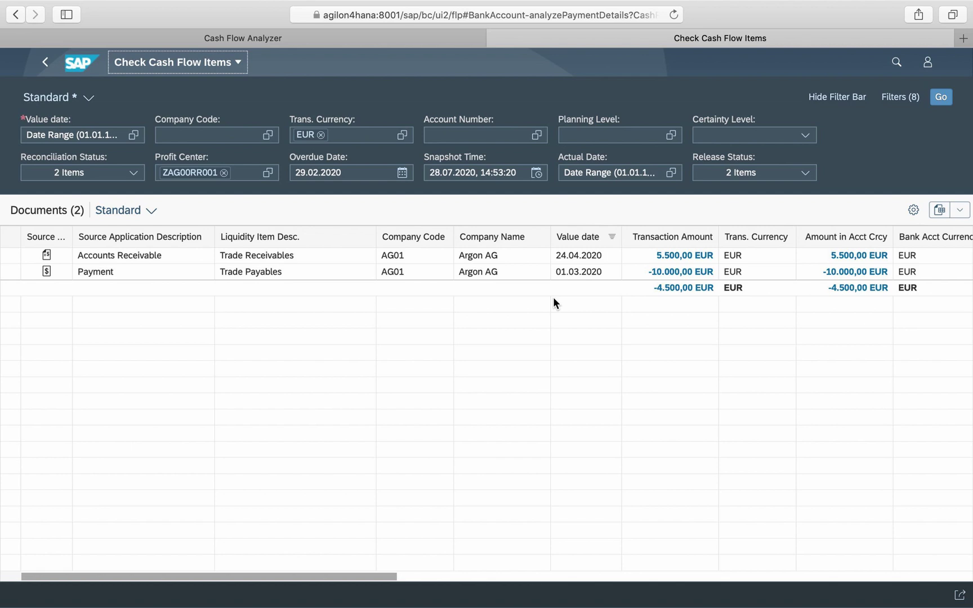
scroll(821, 265, "right", 10)
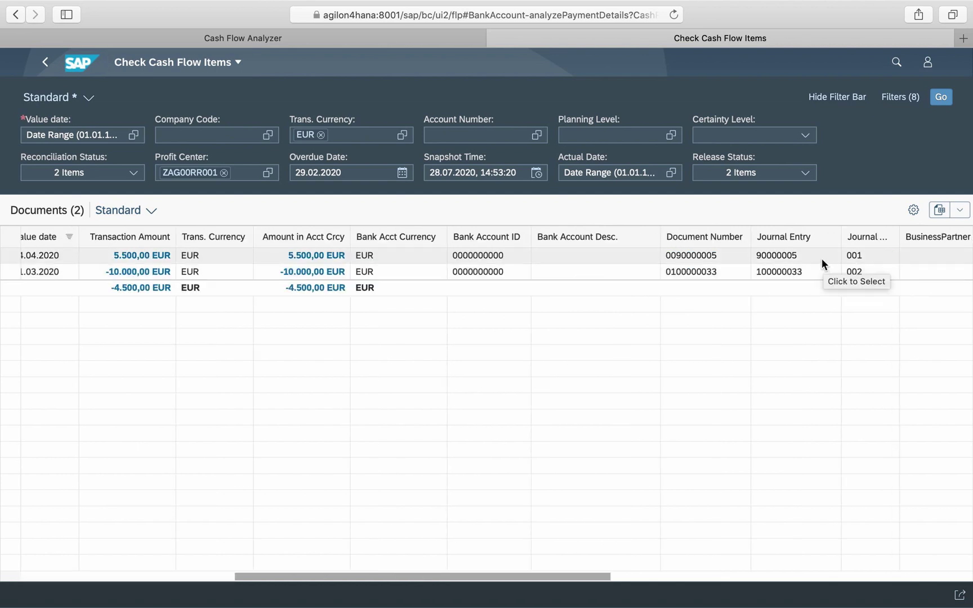
scroll(811, 272, "left", 10)
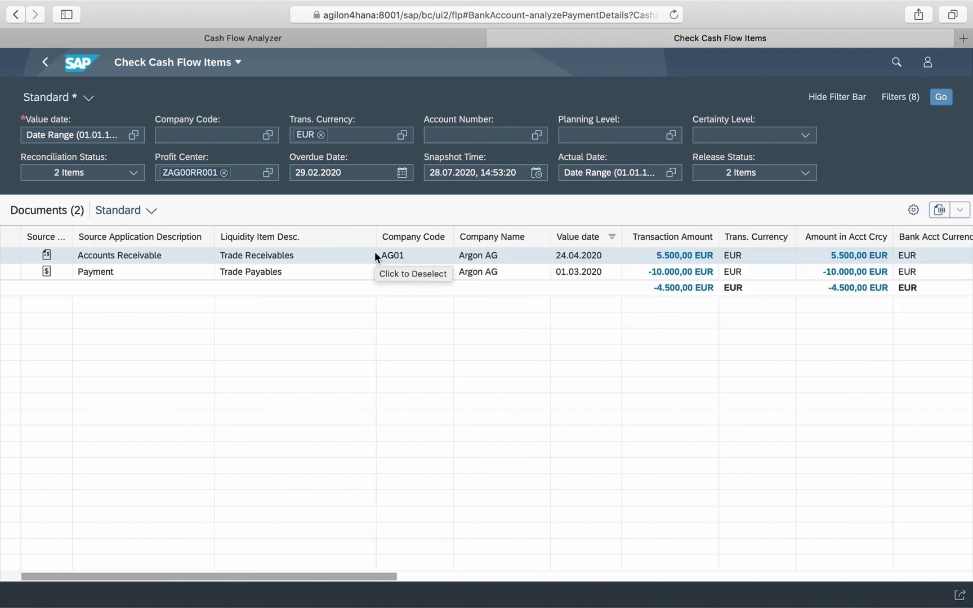
left_click(685, 261)
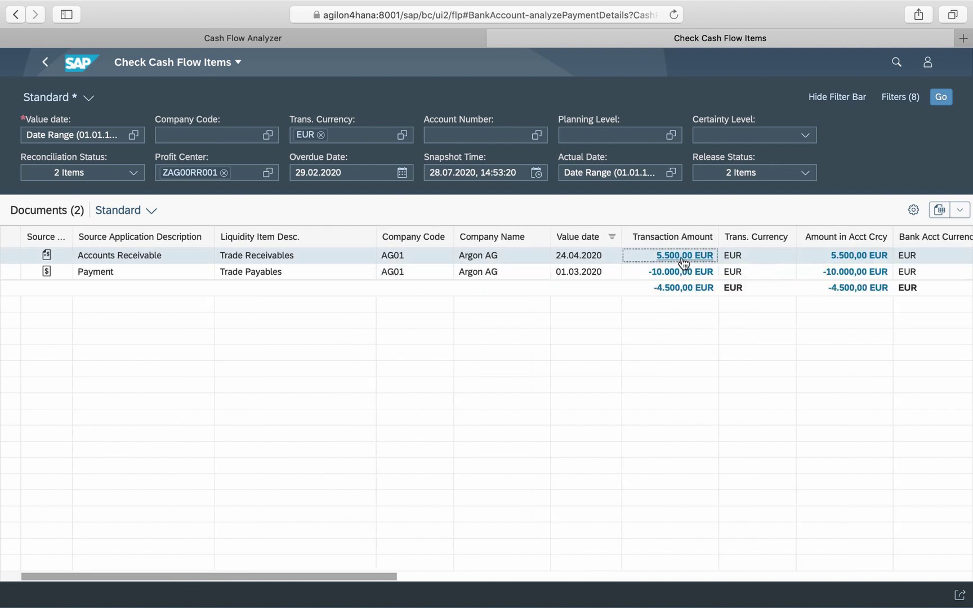
left_click(683, 259)
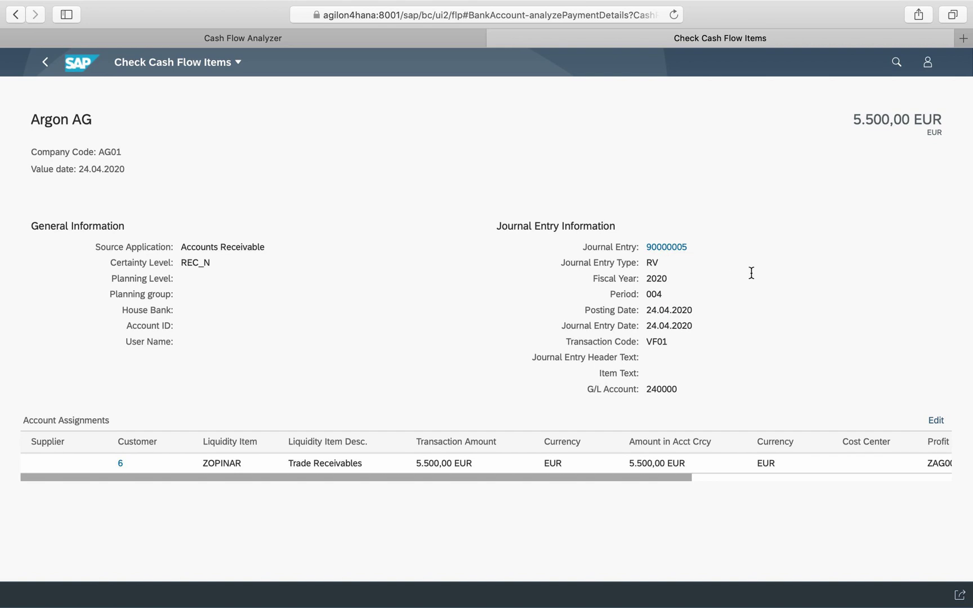
Step: Open journal entry 90000005 and display it in T-account view
left_click(673, 252)
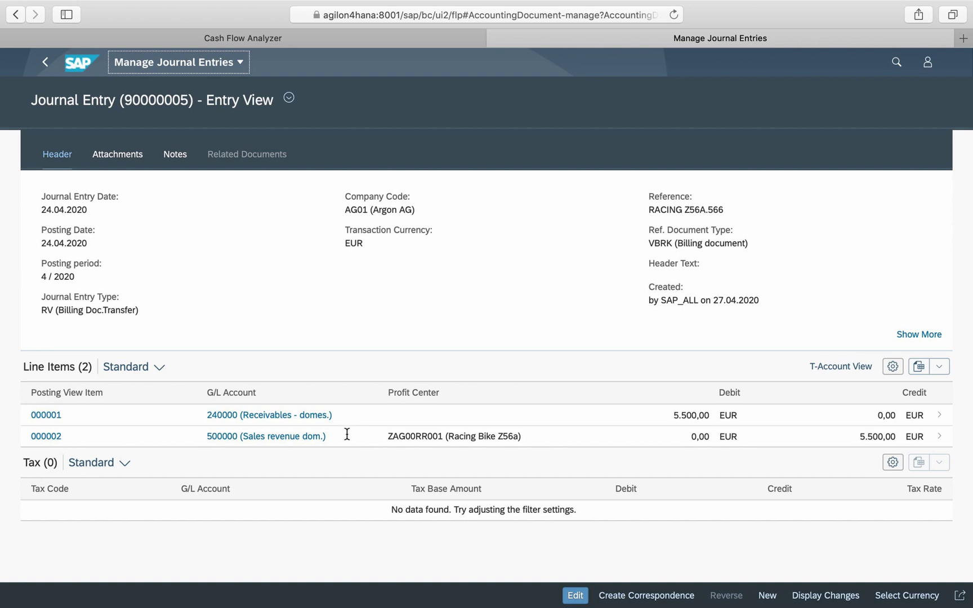
left_click(841, 367)
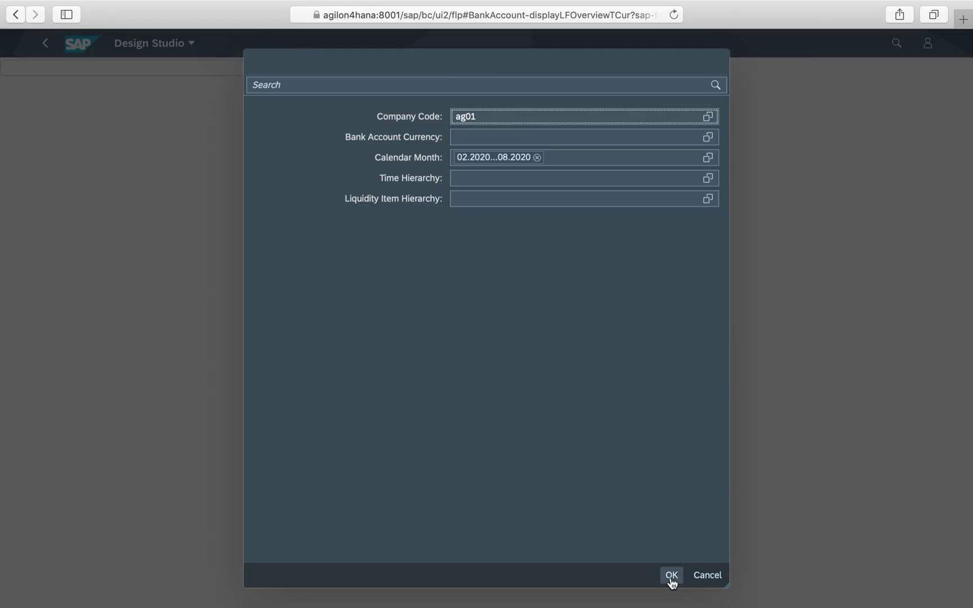
Step: Run the company code ag01 liquidity forecast as a chart and highlight the NetFlow series
left_click(671, 576)
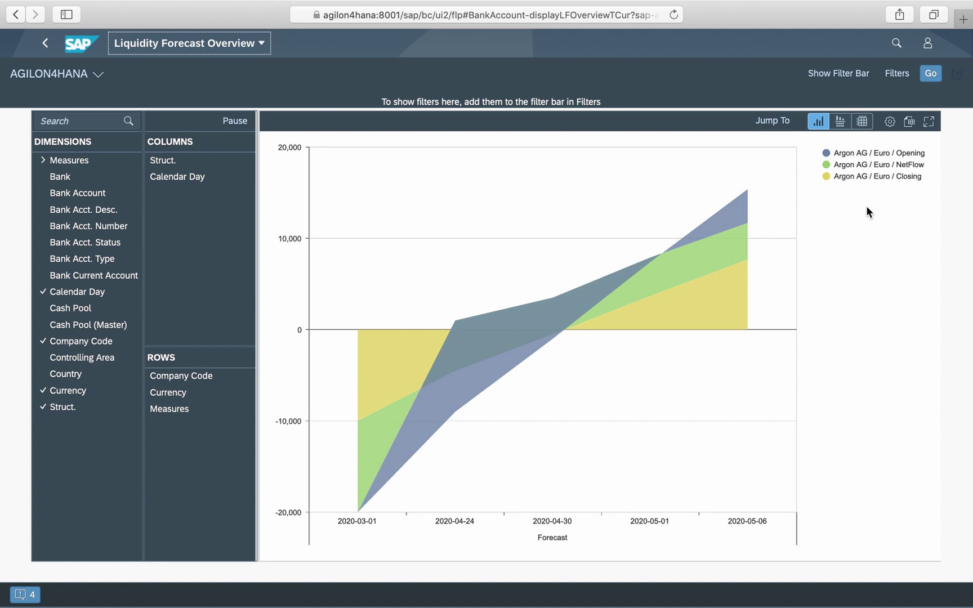
left_click(840, 122)
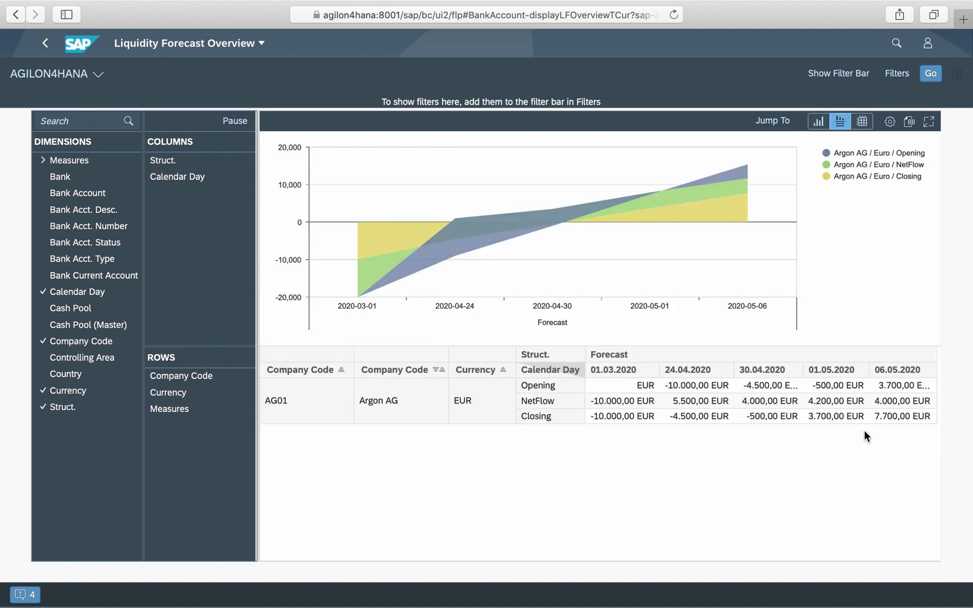
left_click(818, 121)
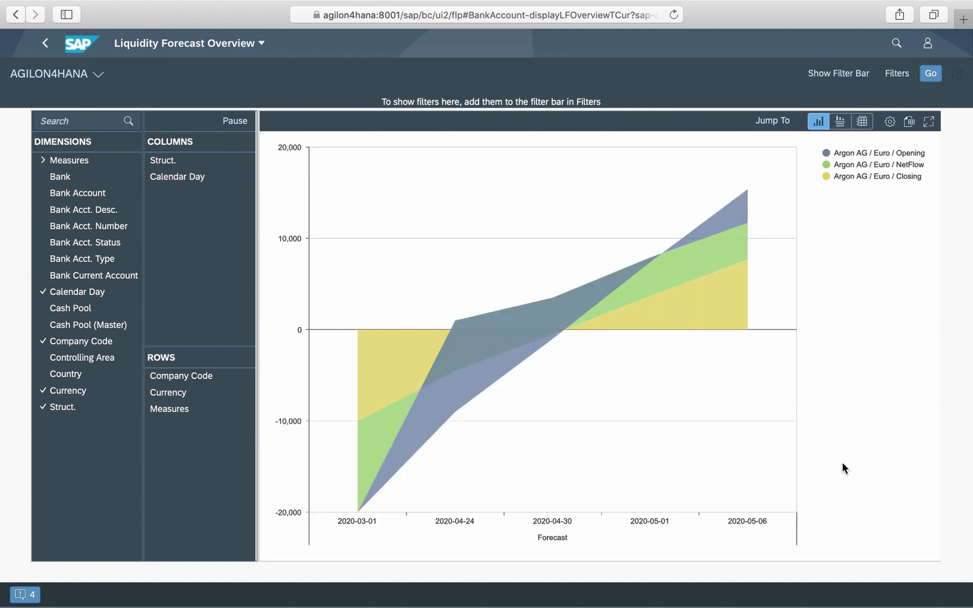
left_click(878, 164)
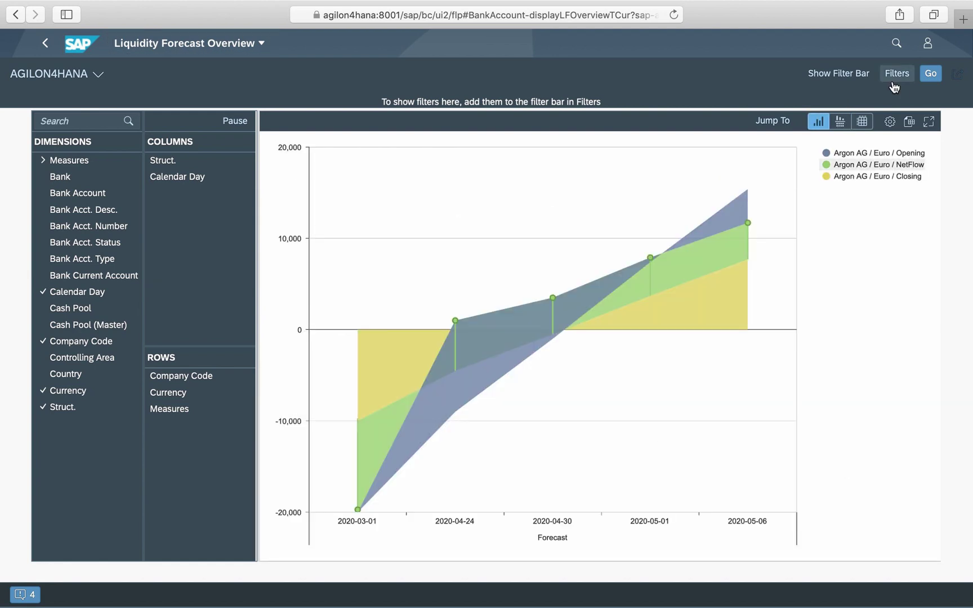
left_click(890, 122)
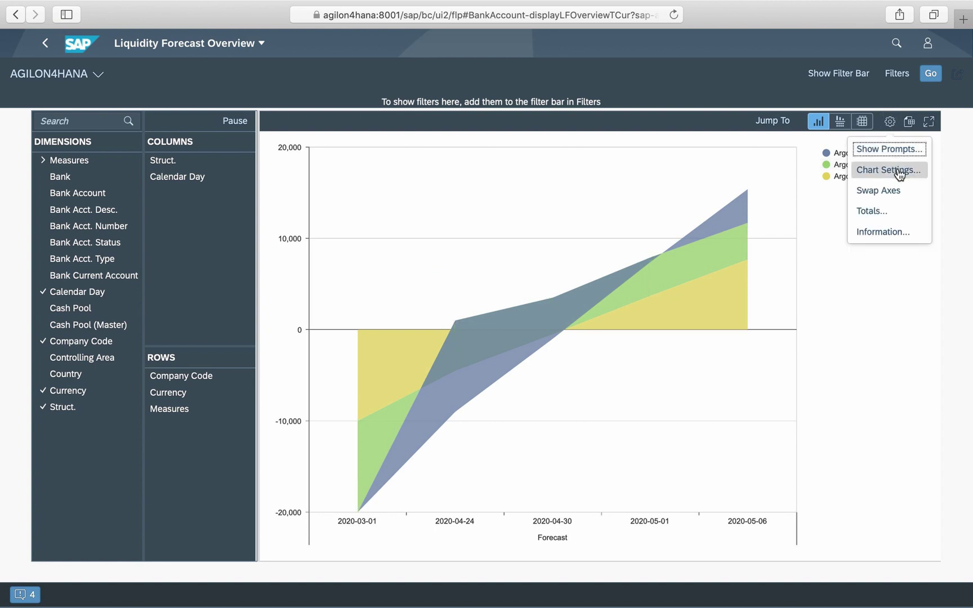
Step: Change the forecast chart type to Column in Chart Settings
left_click(900, 172)
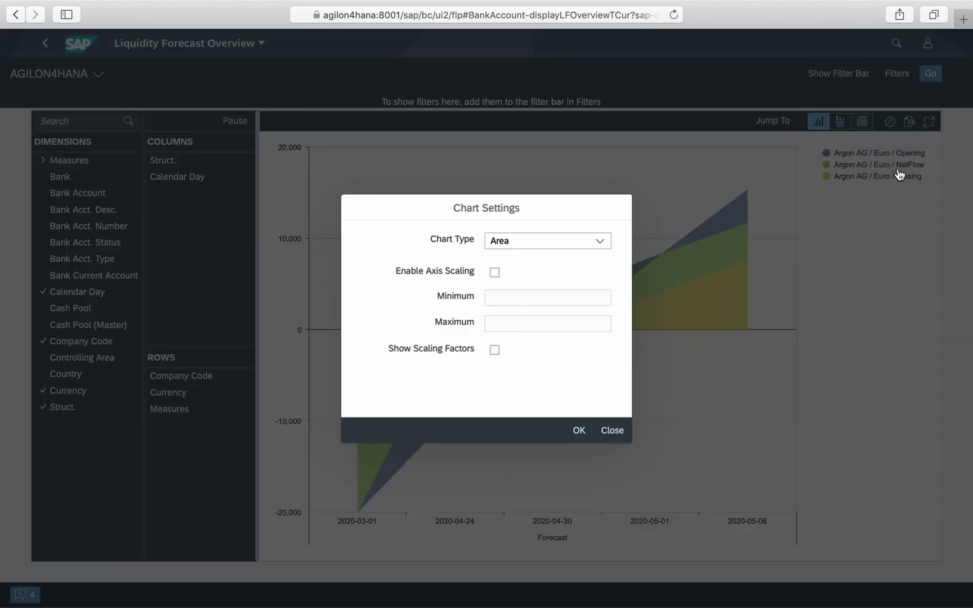
left_click(601, 242)
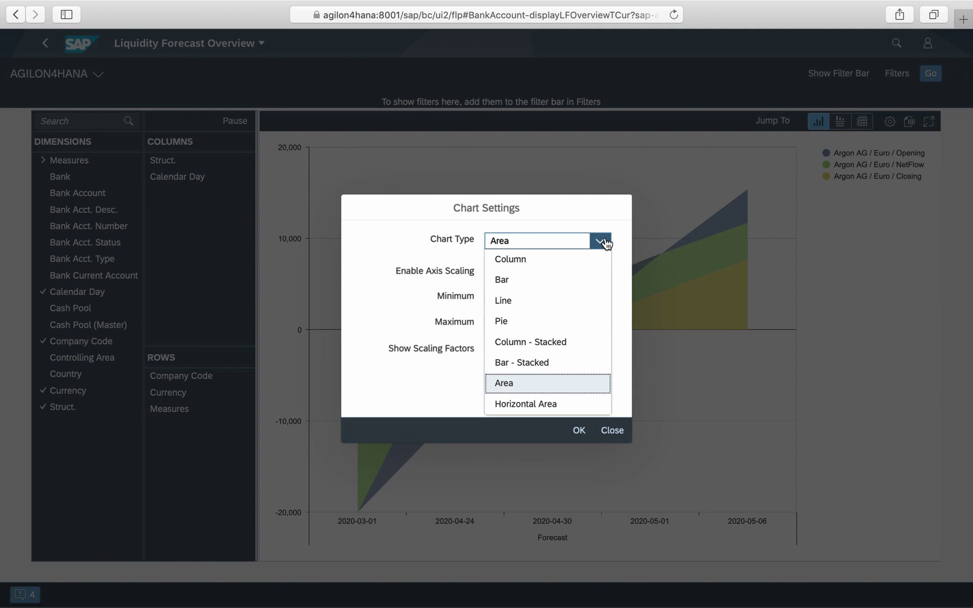
left_click(544, 260)
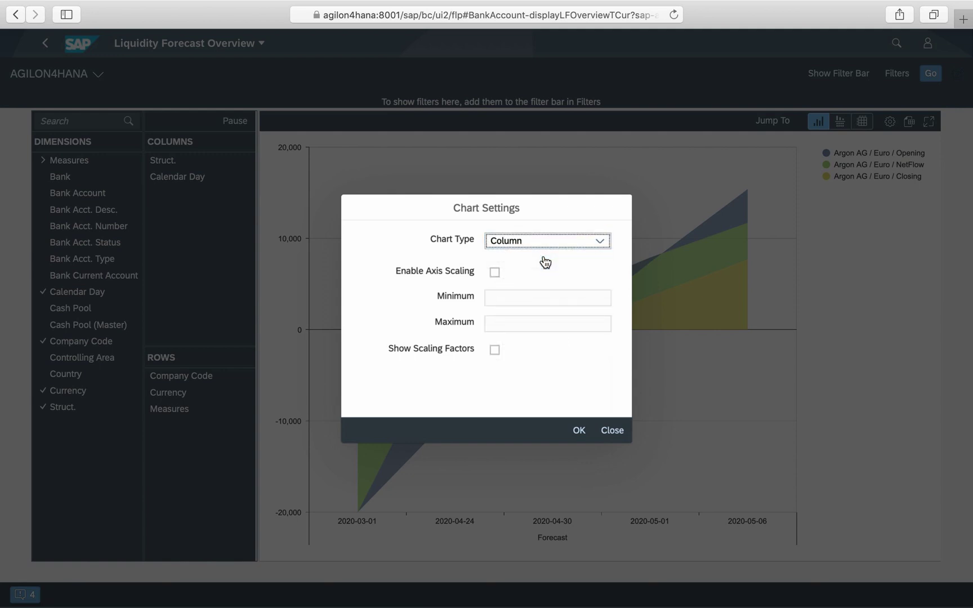
left_click(579, 431)
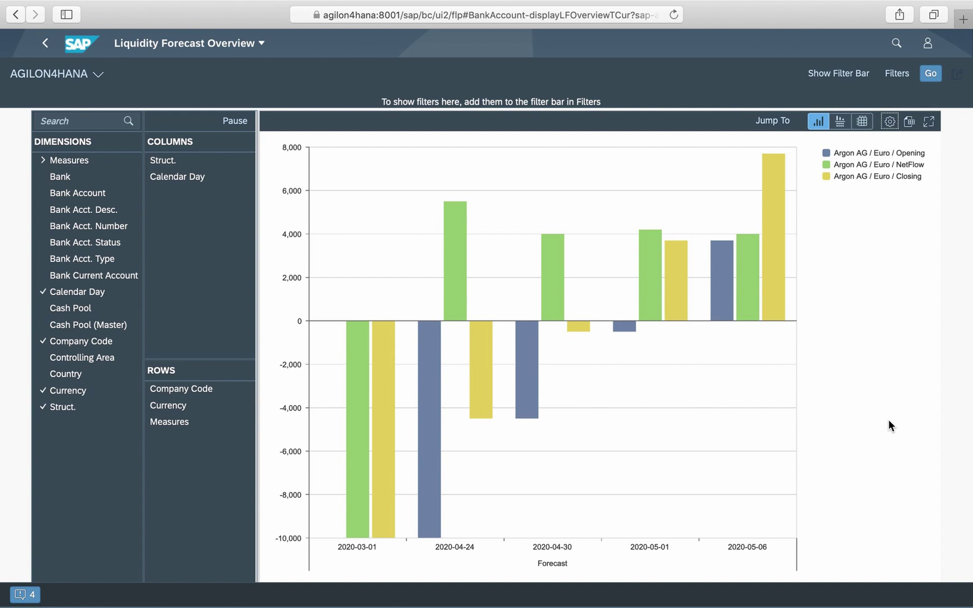
Step: Export the liquidity forecast data to MS Excel
left_click(898, 74)
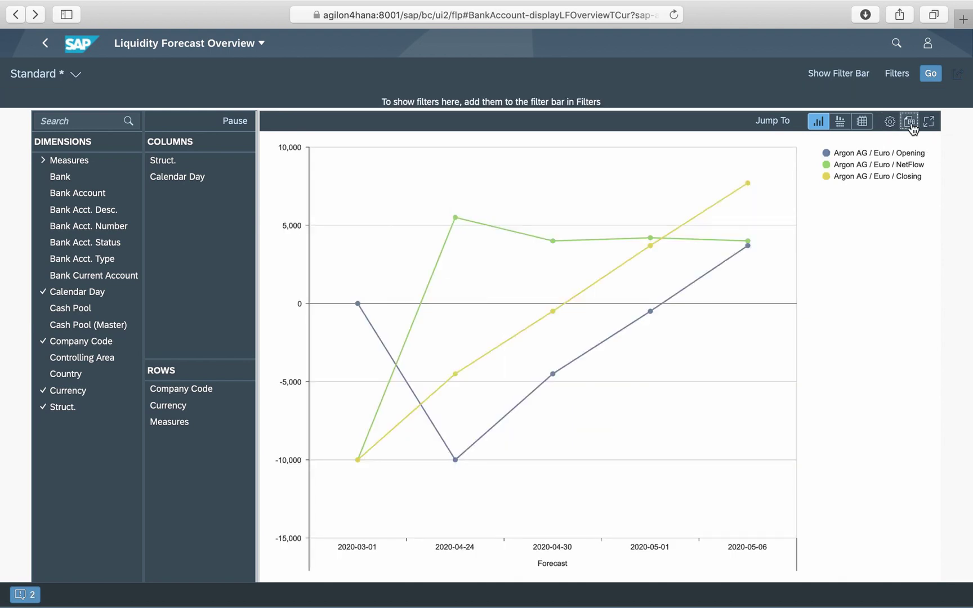
left_click(909, 122)
left_click(902, 150)
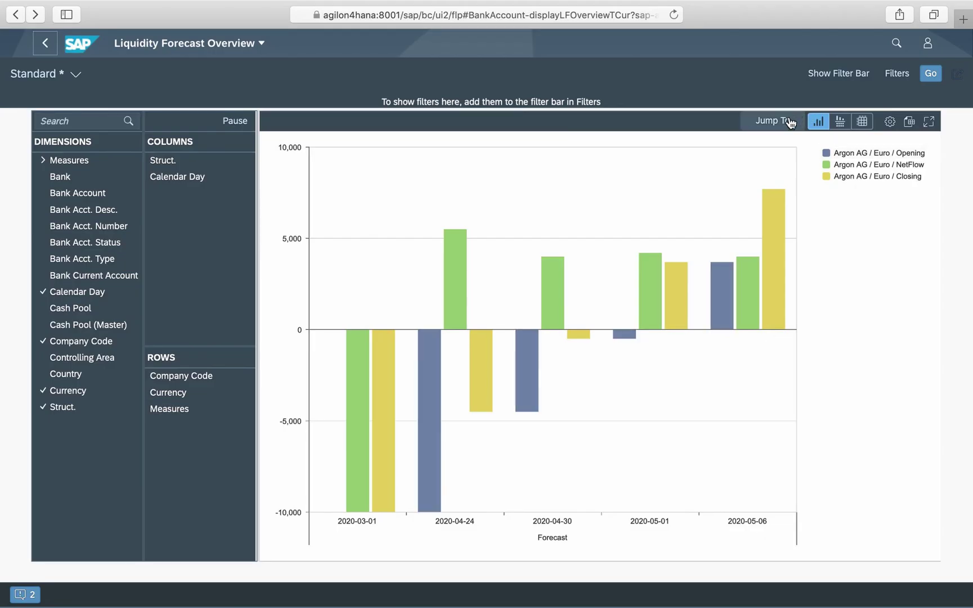
left_click(791, 122)
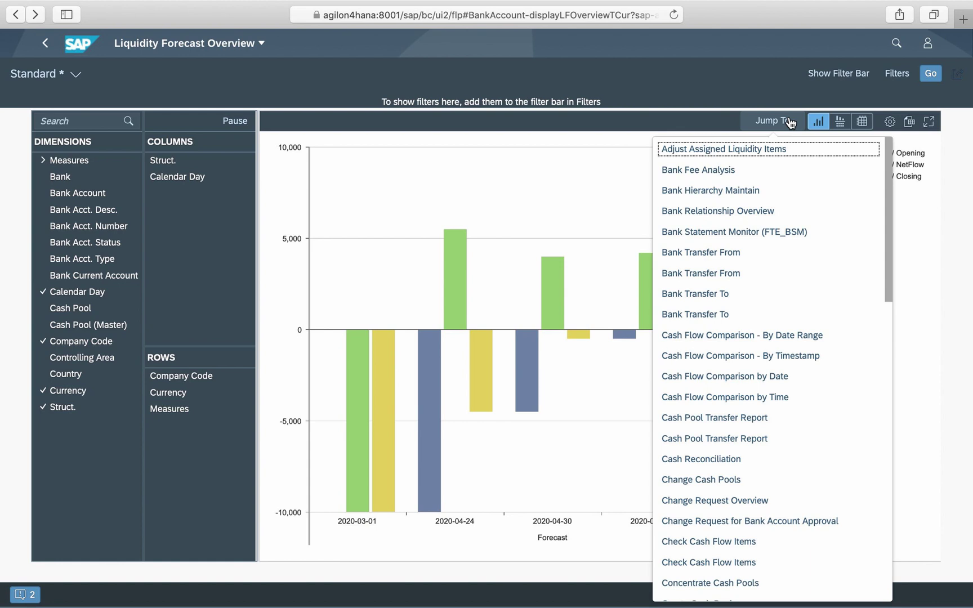
Step: Jump from the forecast to the related Check Cash Flow Items app
scroll(723, 178, "down", 6)
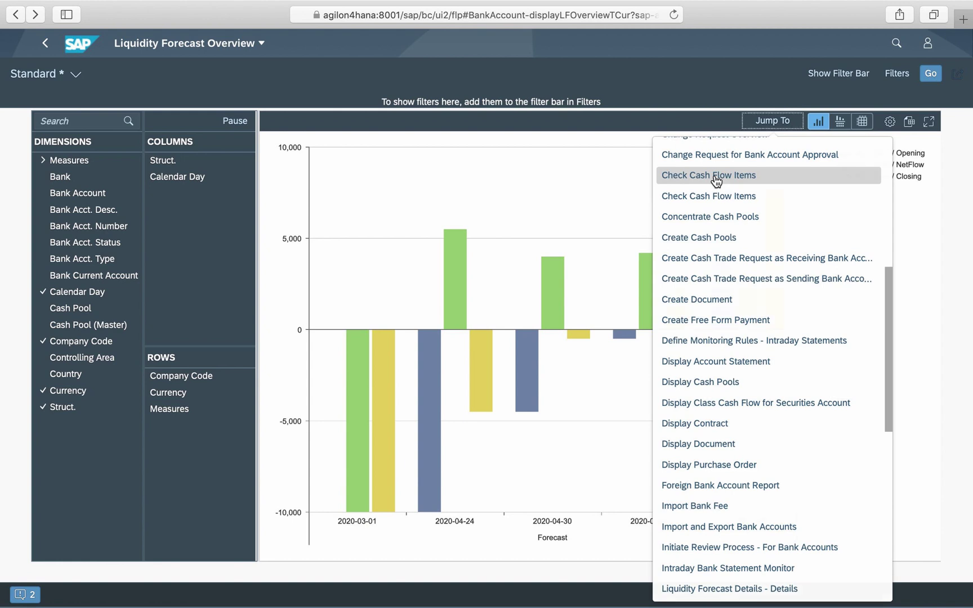
left_click(715, 178)
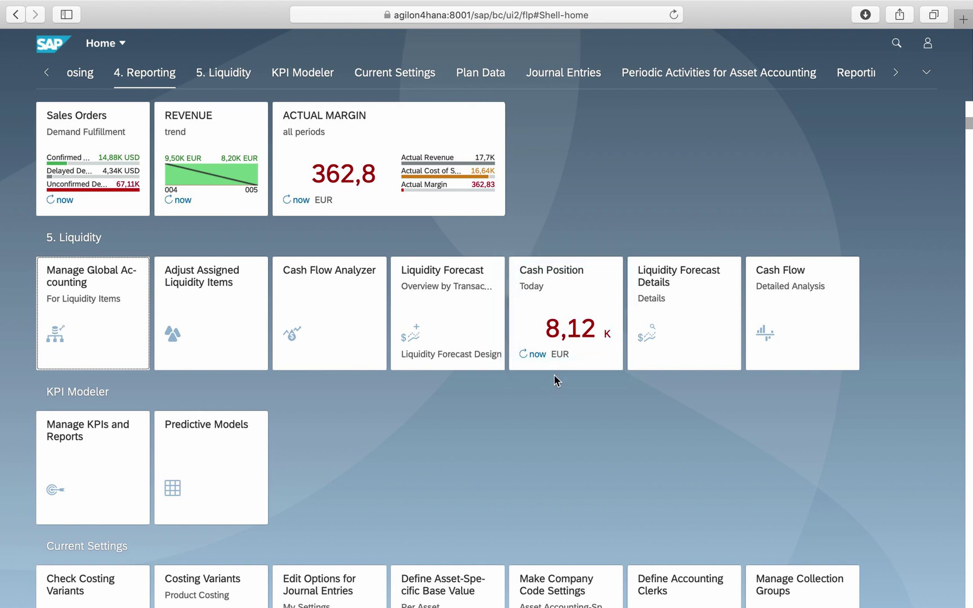
Step: View today's cash position chart (REC_N, ACTUAL, SI_CIT) and return to the launchpad home
left_click(573, 306)
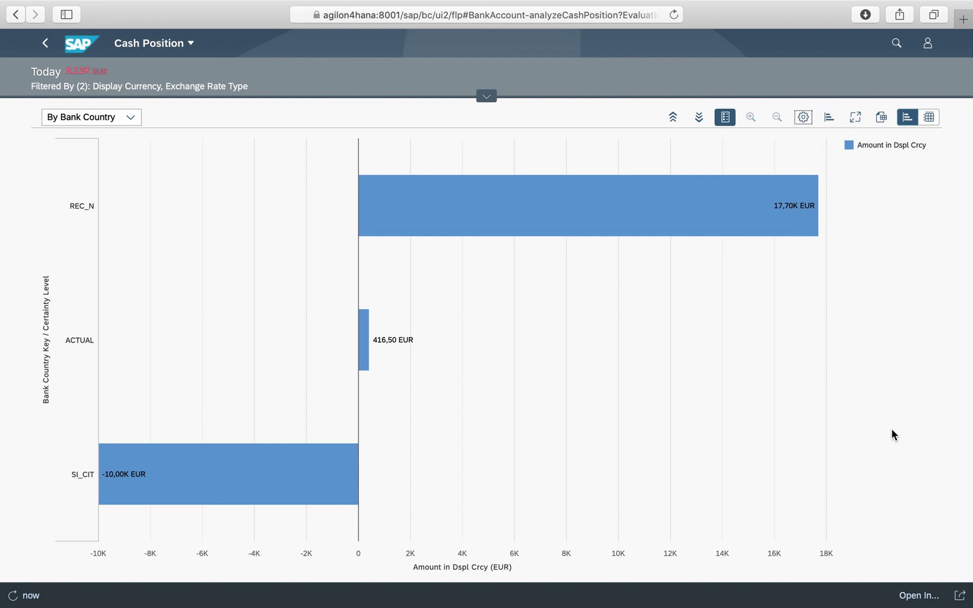
left_click(47, 45)
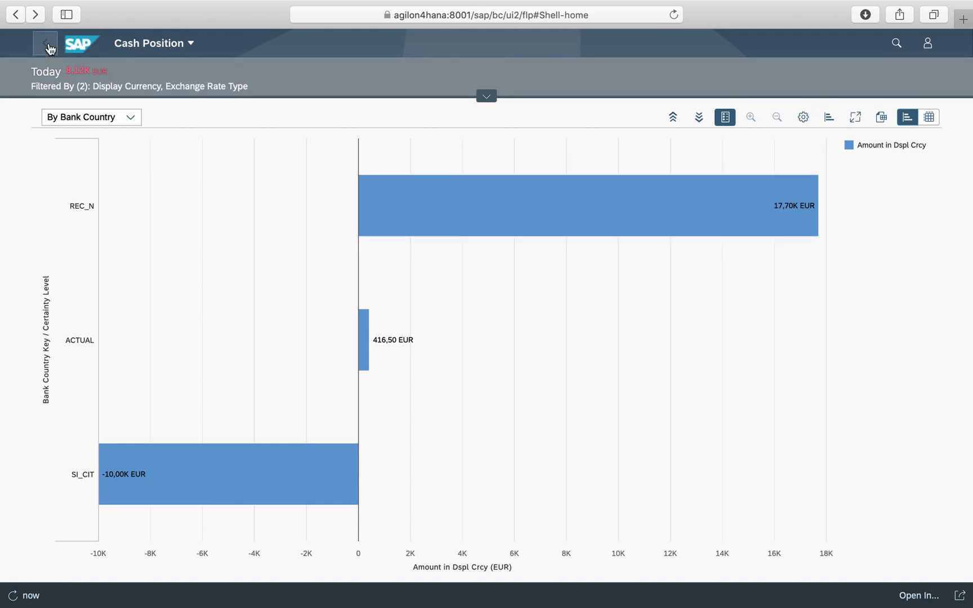